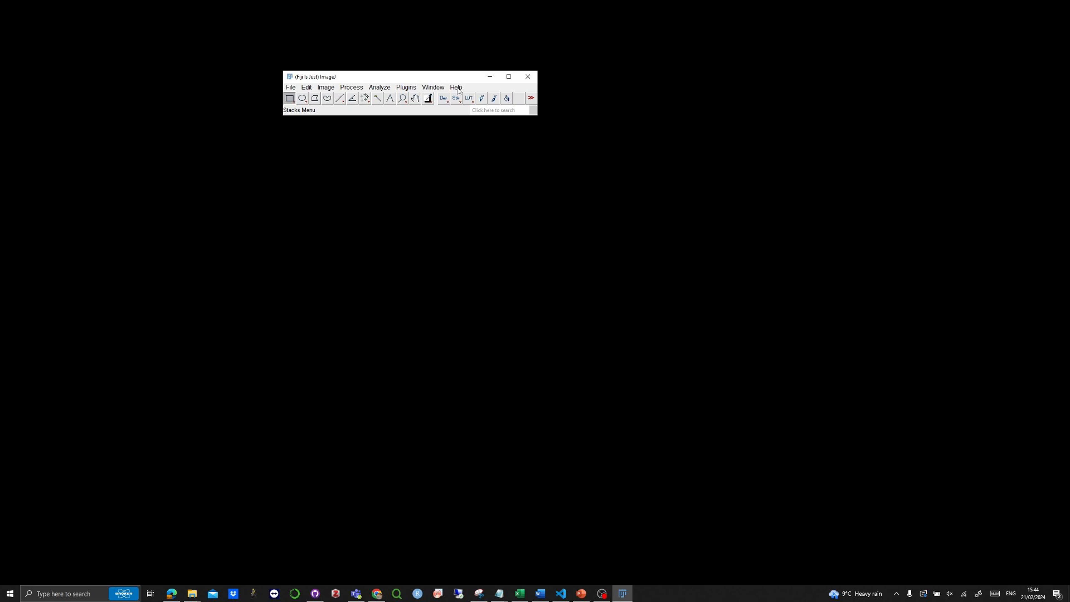
Open the updater's list of update sites and enable the IJ-OpenCV-plugins site
left_click(457, 88)
left_click(468, 238)
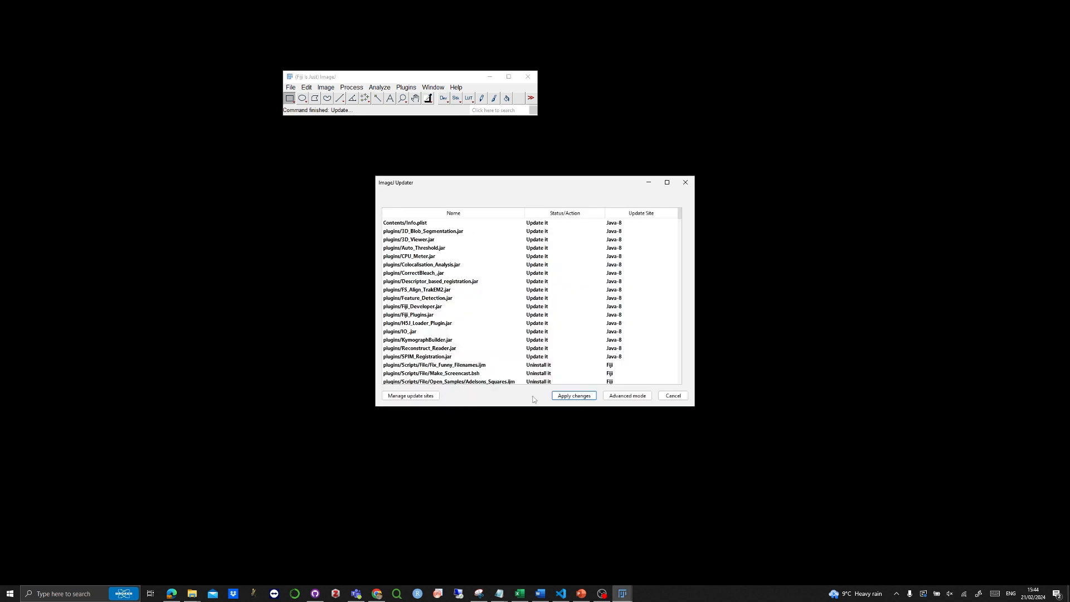
left_click(427, 397)
scroll(456, 327, "down", 20)
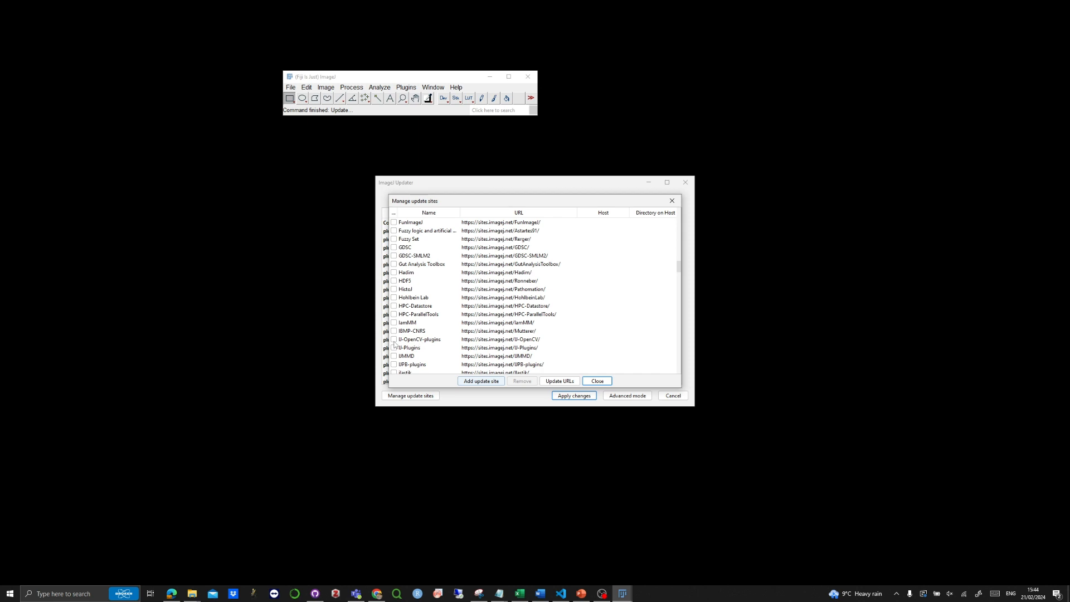
left_click(418, 339)
scroll(457, 330, "down", 15)
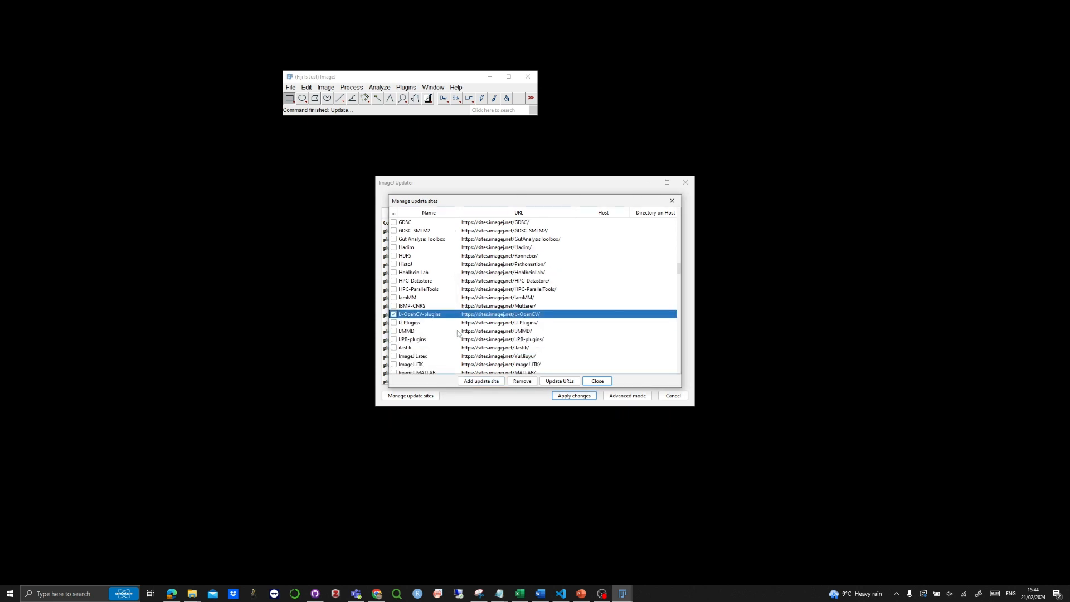
left_click(482, 381)
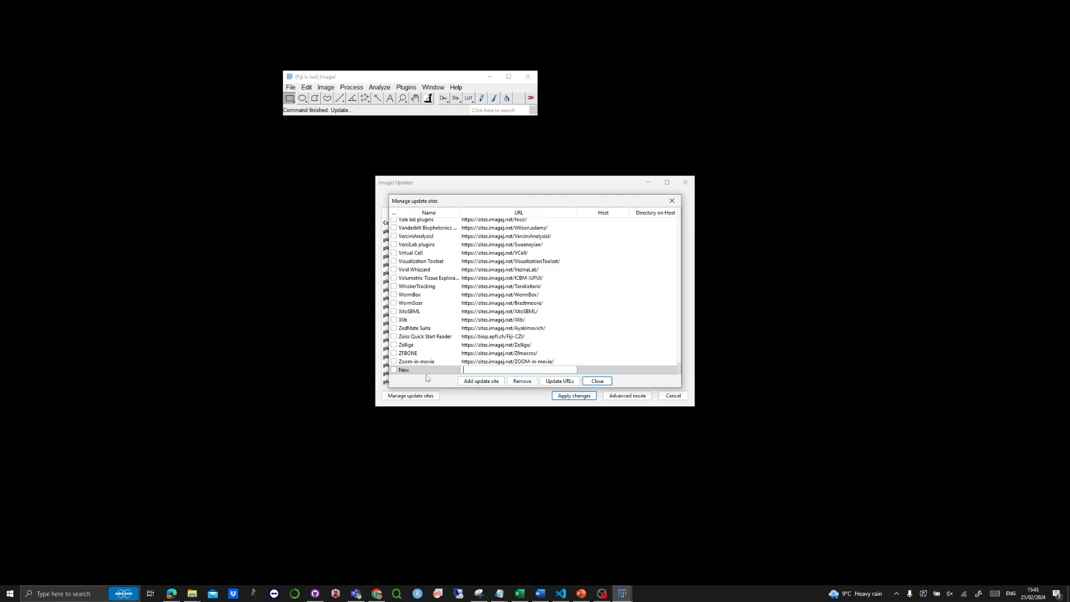
double_click(404, 370)
type("VOTJ")
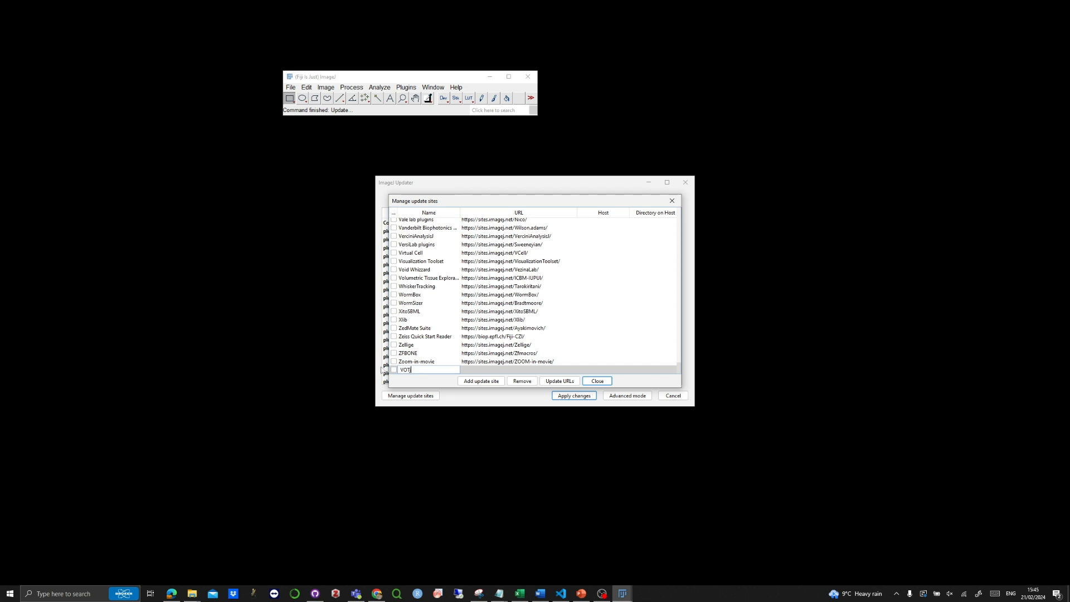
double_click(482, 369)
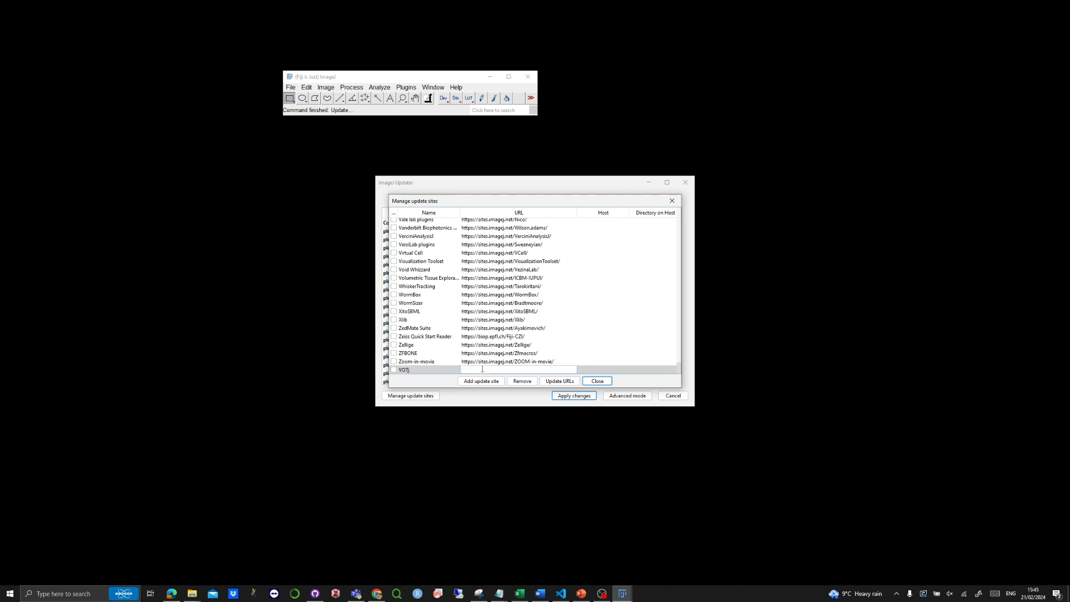
key("ctrl+v")
left_click(395, 370)
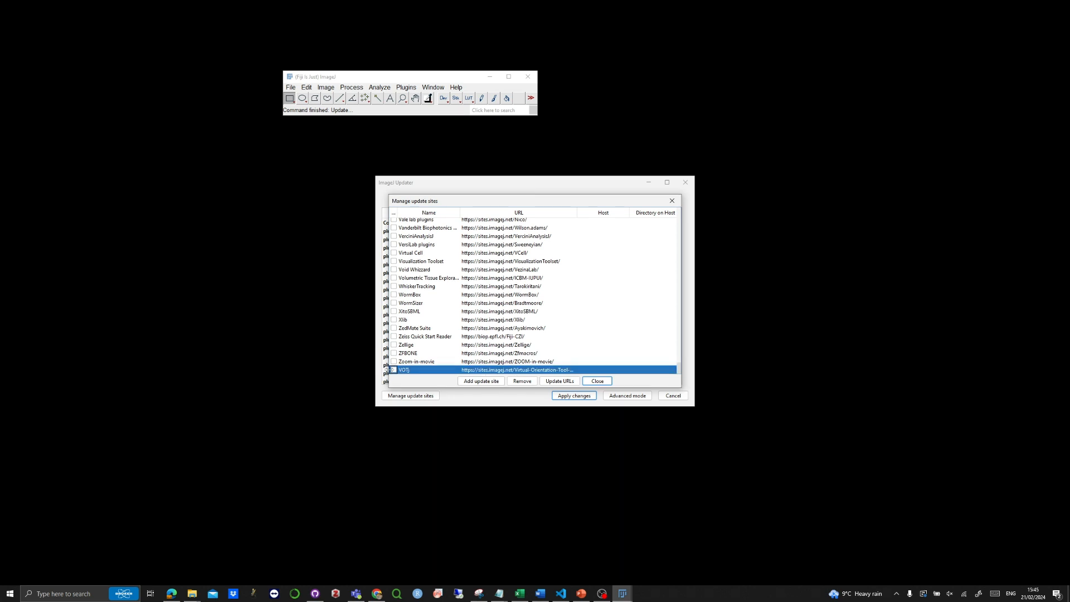
left_click(394, 370)
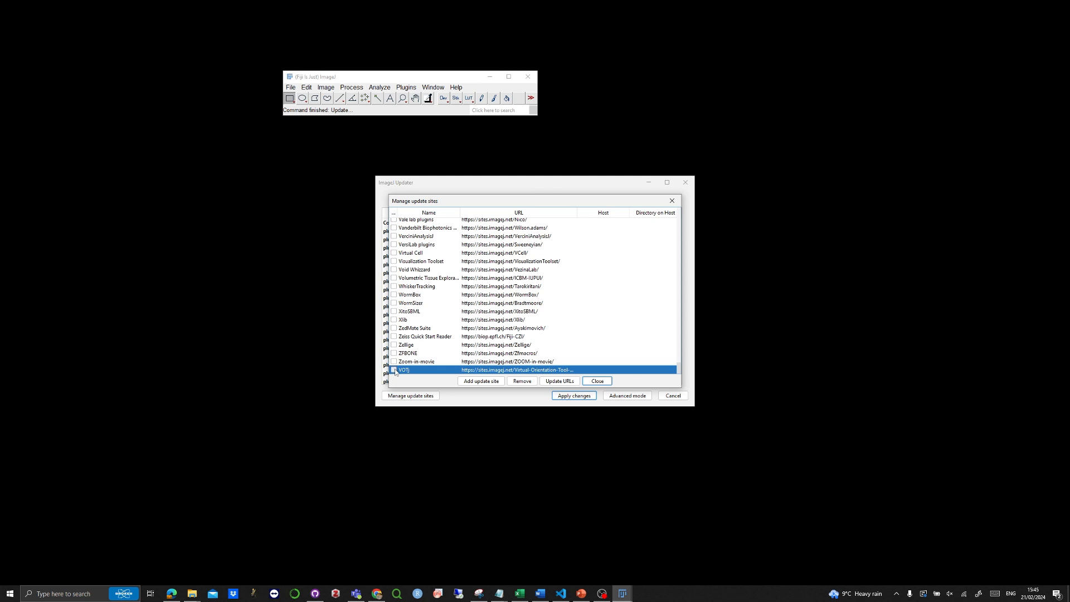
Apply the updates from the enabled sites and close Fiji
left_click(596, 380)
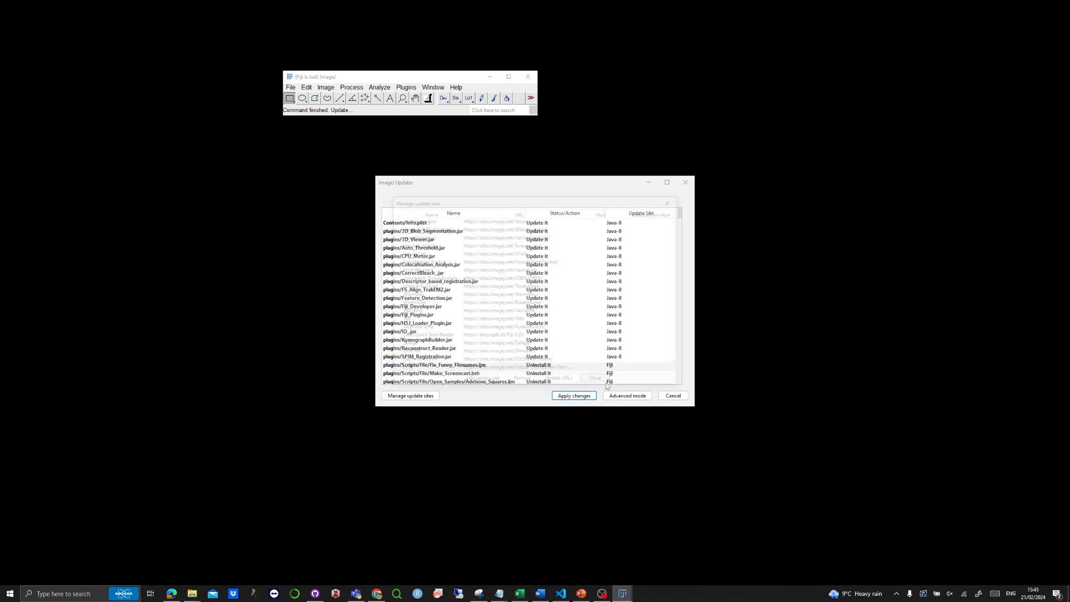
left_click(585, 399)
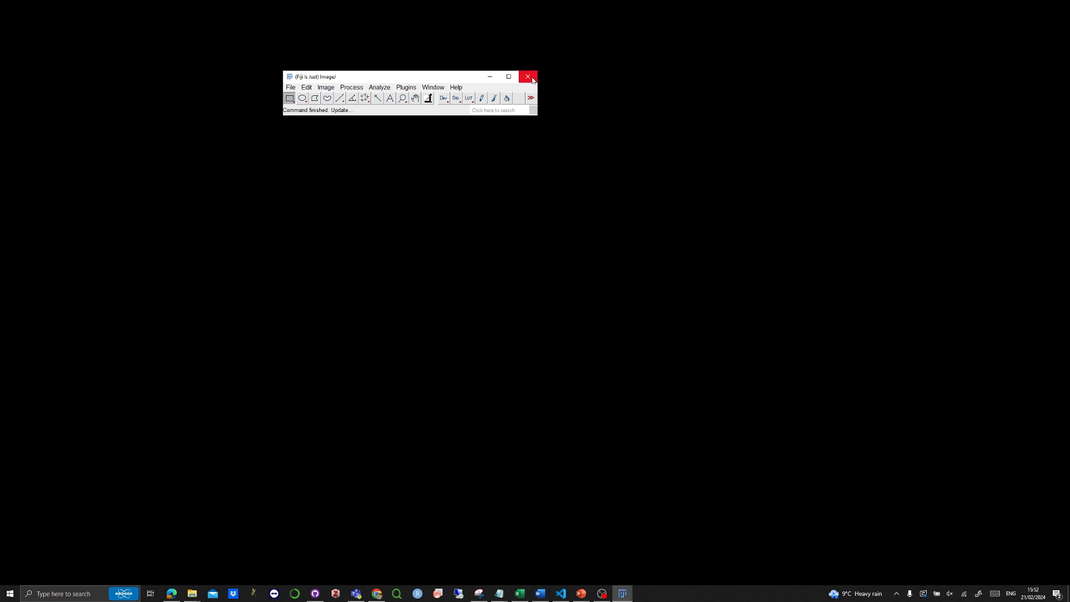
left_click(528, 77)
Check the list of installed plugins for the Virtual Orientation Tool entry
left_click_drag(359, 74, 344, 25)
left_click(399, 38)
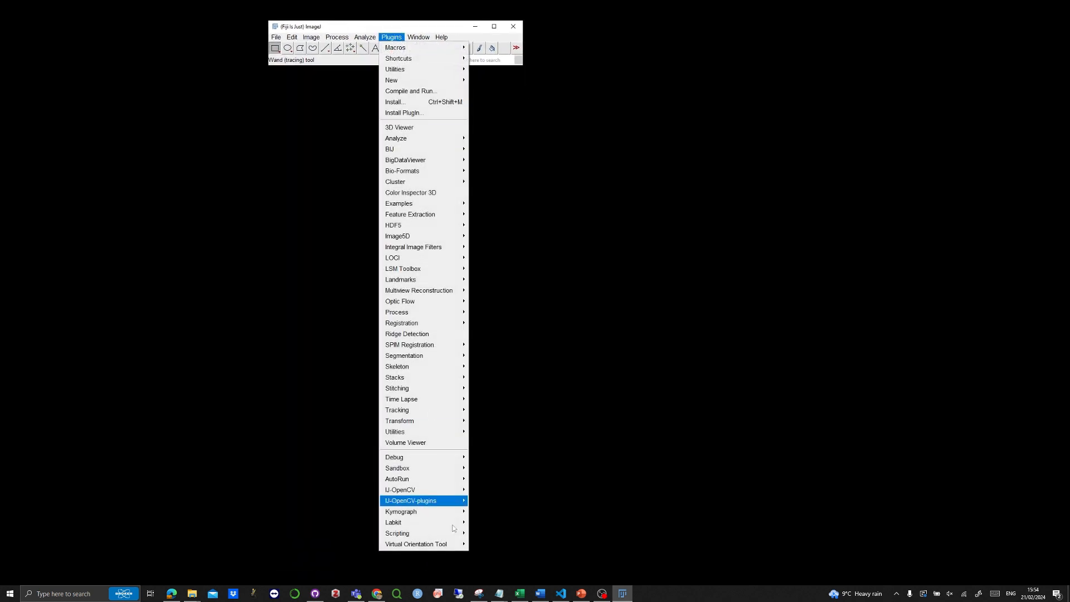
mouse_move(454, 549)
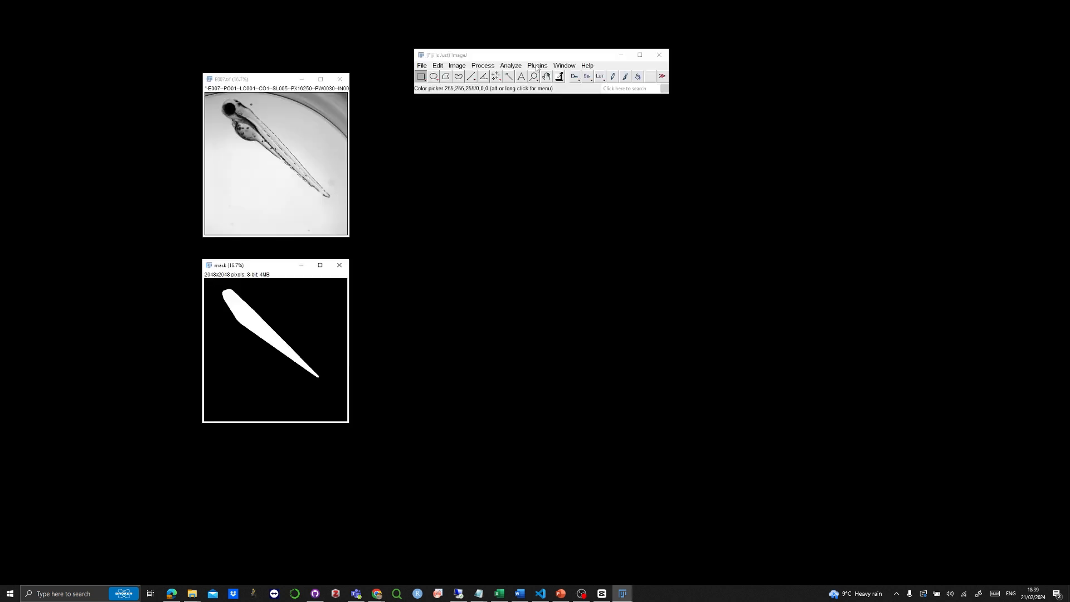
Open VOTj Mask Assisted Alignment for E007.tif and turn off canvas enlargement and log output
left_click(537, 65)
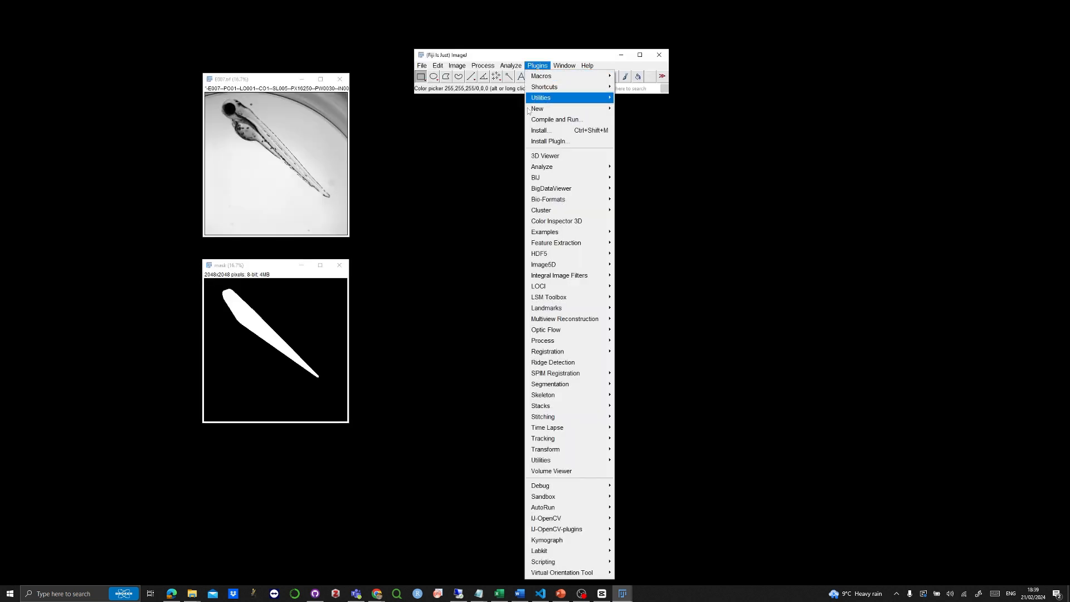
mouse_move(585, 572)
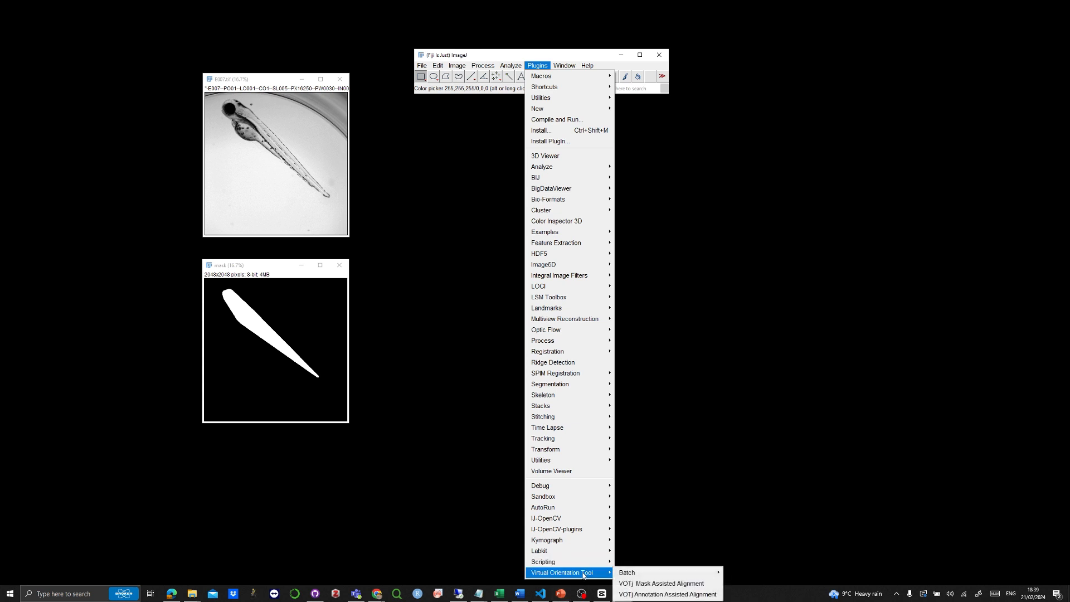
left_click(668, 584)
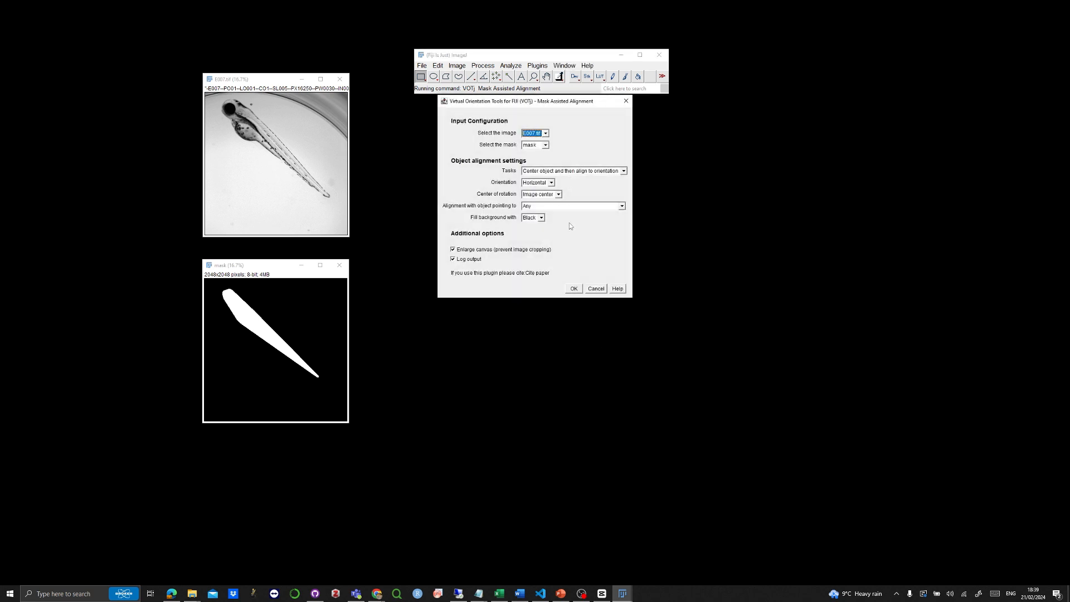
left_click(453, 249)
left_click(453, 260)
Run the mask assisted alignment on E007.tif with the task "Move object to image-center"
left_click(624, 172)
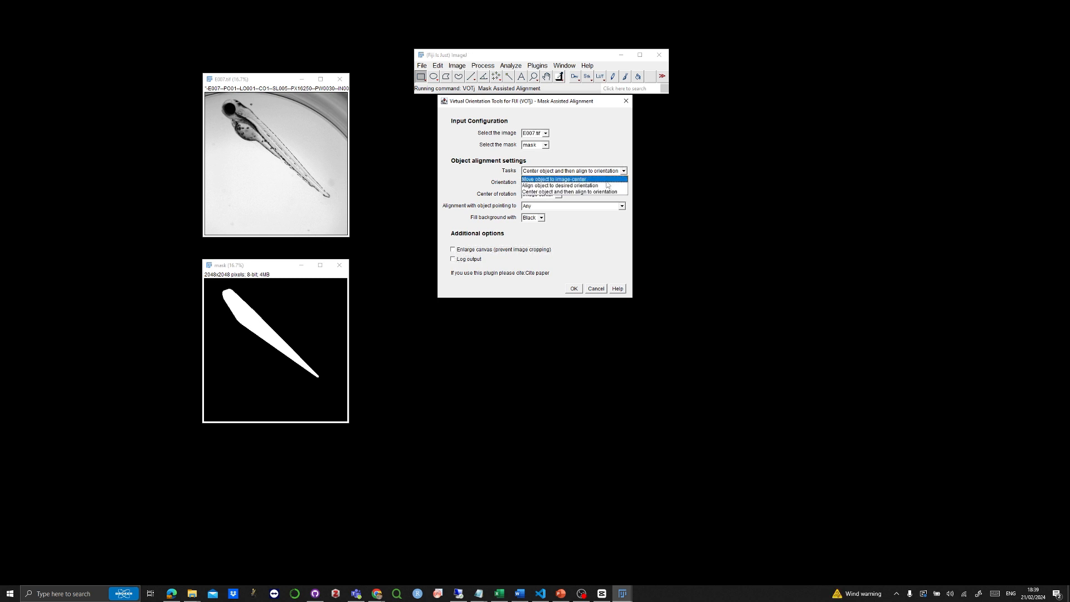
left_click(606, 179)
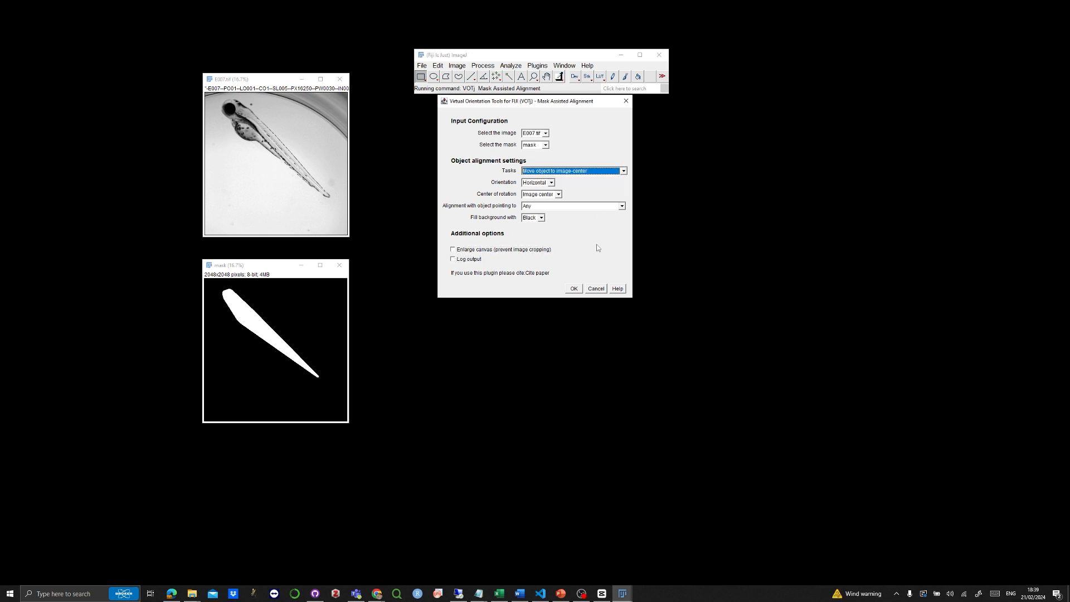
left_click(623, 171)
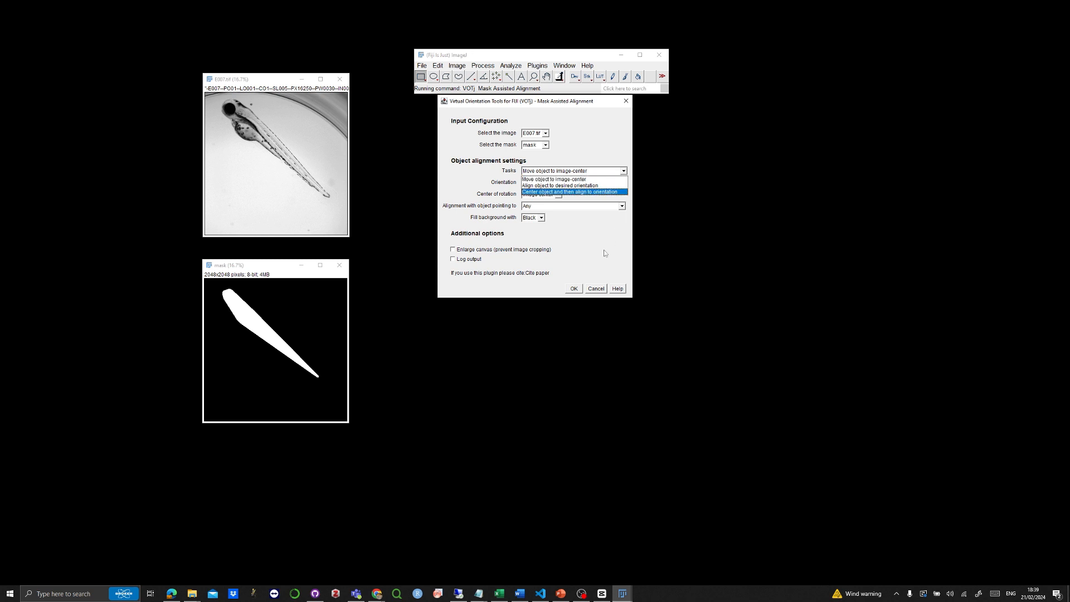
left_click(592, 179)
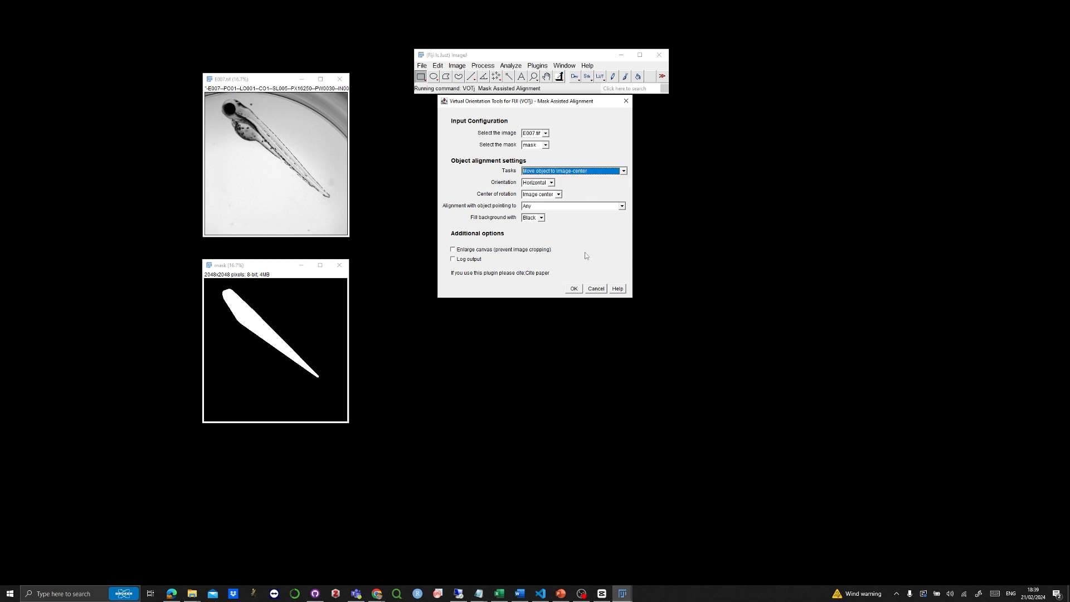
left_click(573, 288)
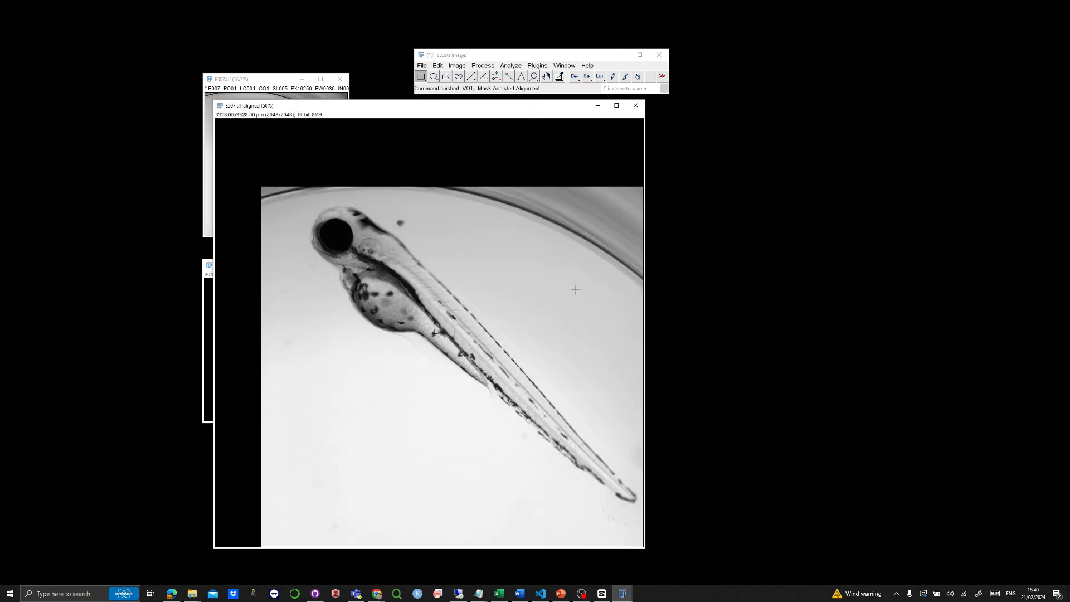
key("minus")
key("minus")
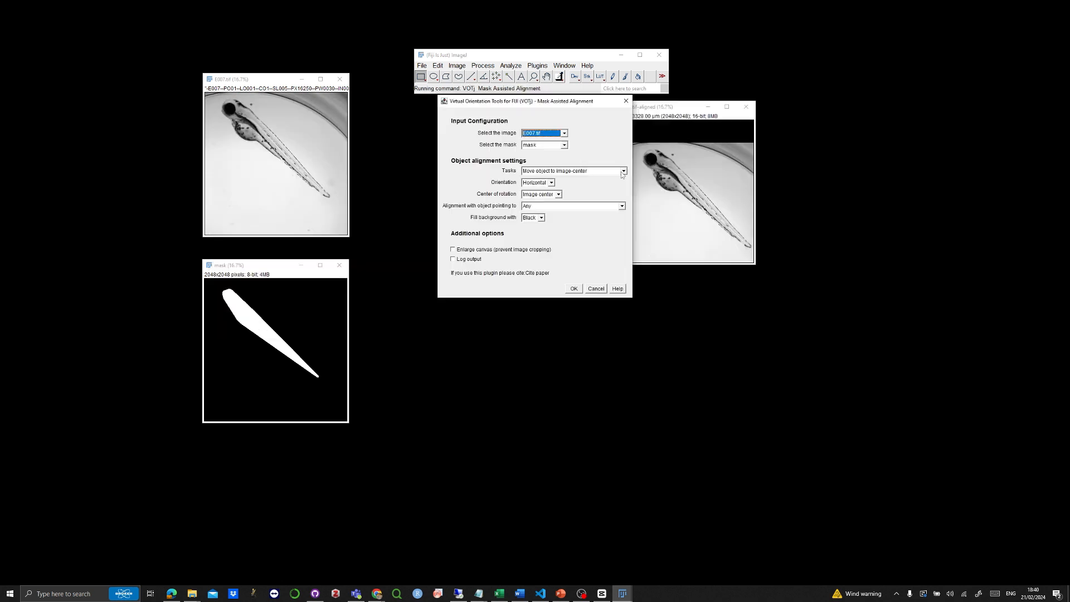
Align the object in E007.tif to horizontal orientation, rotating once about the image center and once about the object center
left_click(621, 172)
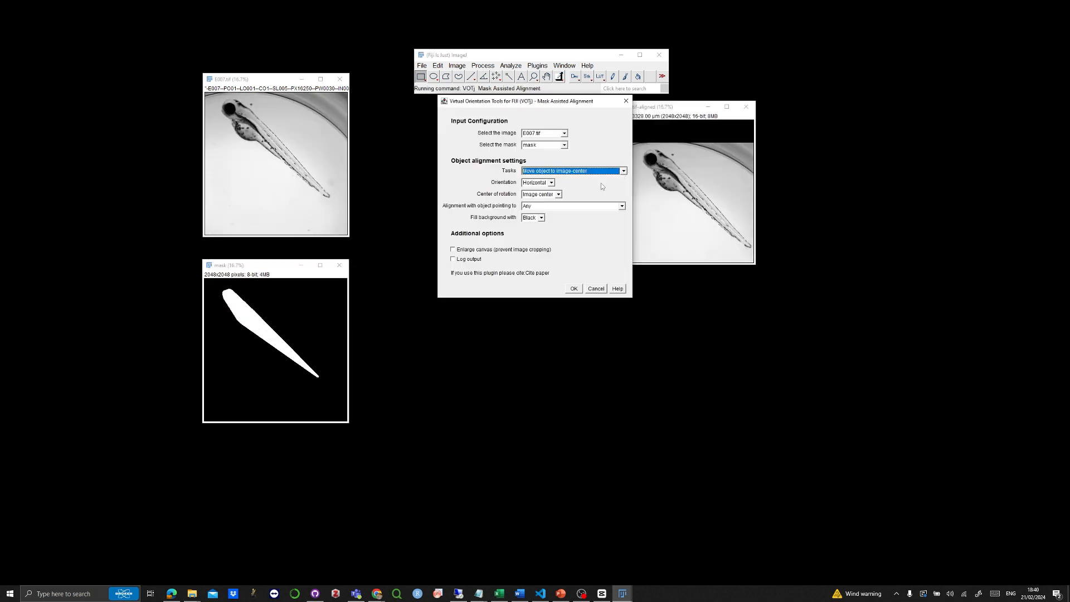
left_click(578, 288)
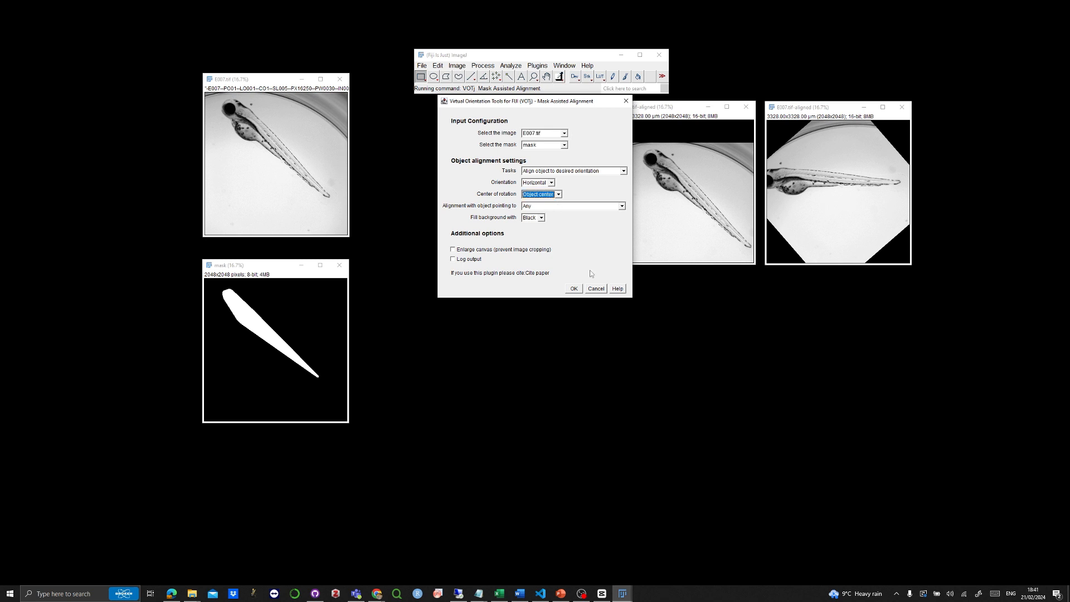
left_click(578, 290)
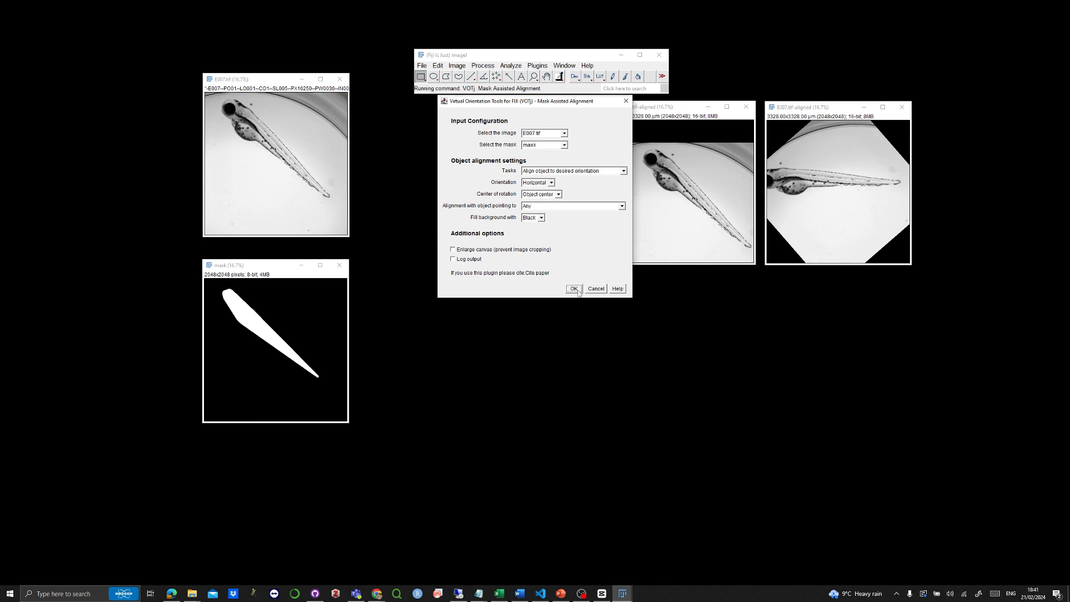
left_click(578, 290)
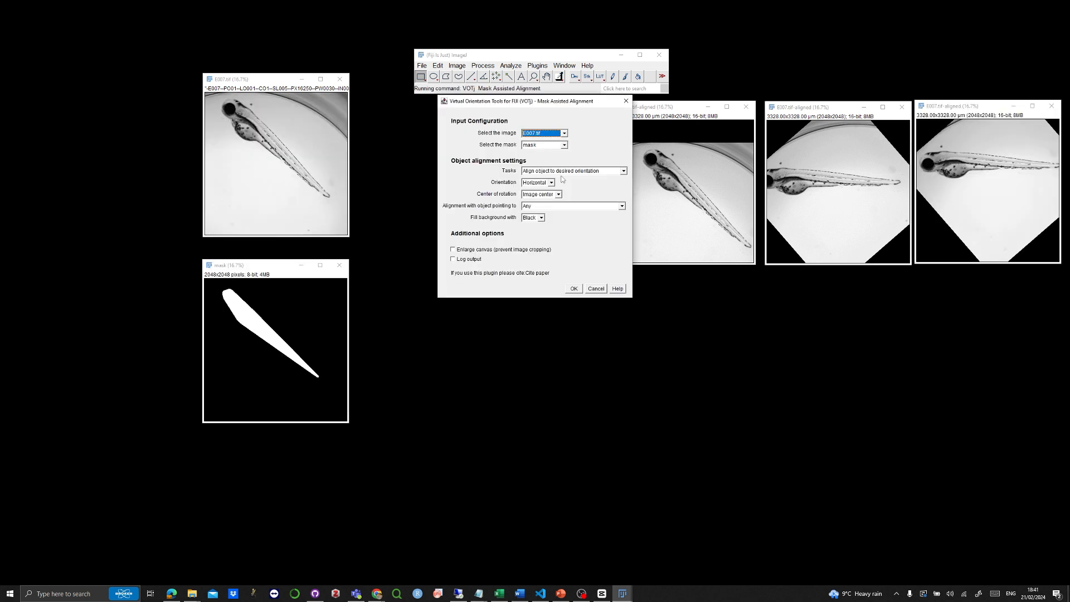
Run the task "Center object and then align to orientation" on E007.tif with horizontal orientation
left_click(563, 171)
left_click(597, 193)
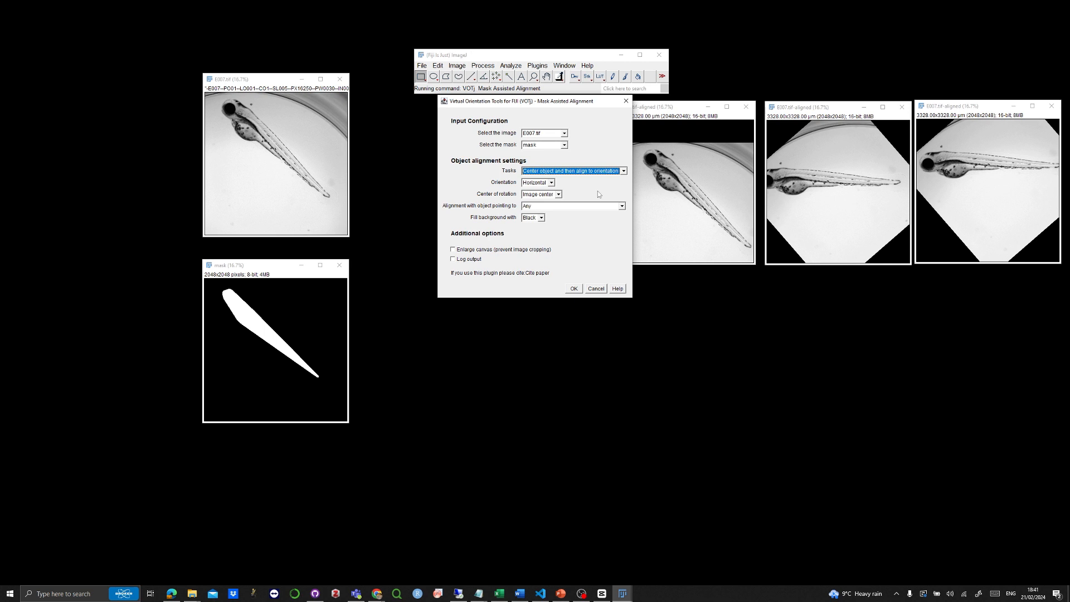
left_click(574, 289)
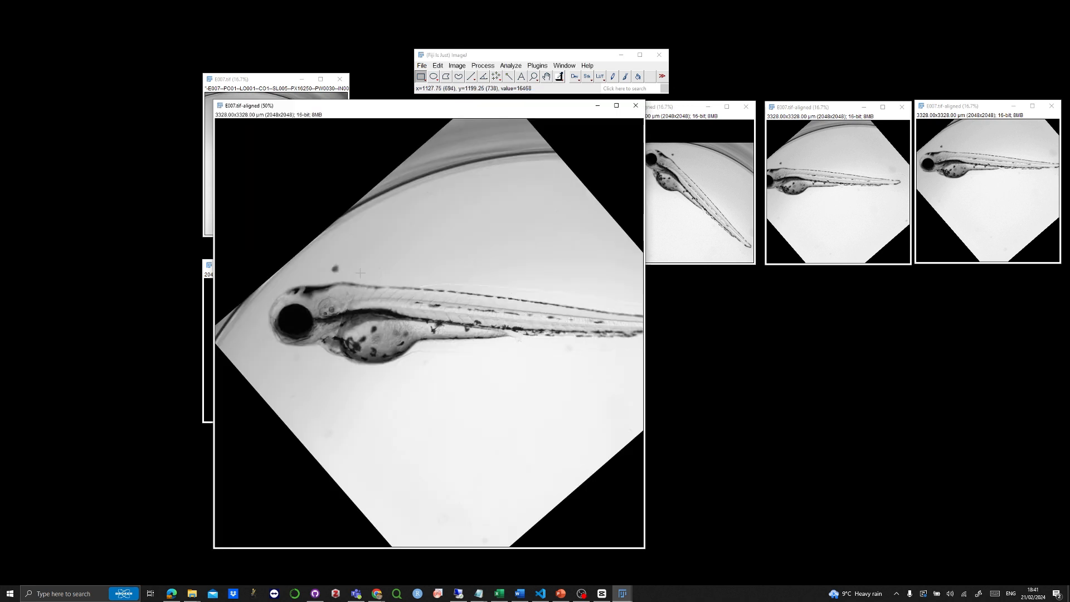
scroll(360, 273, "down", 3)
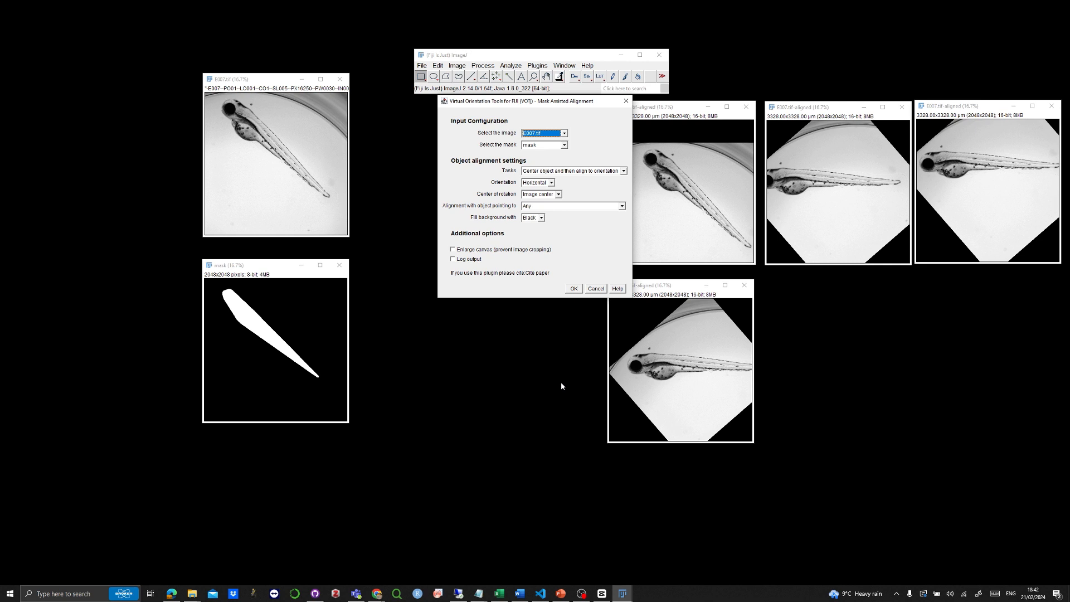
Repeat the center-and-align task with vertical orientation, and again with horizontal orientation, Mean background fill, enlarged canvas and log output
left_click(574, 288)
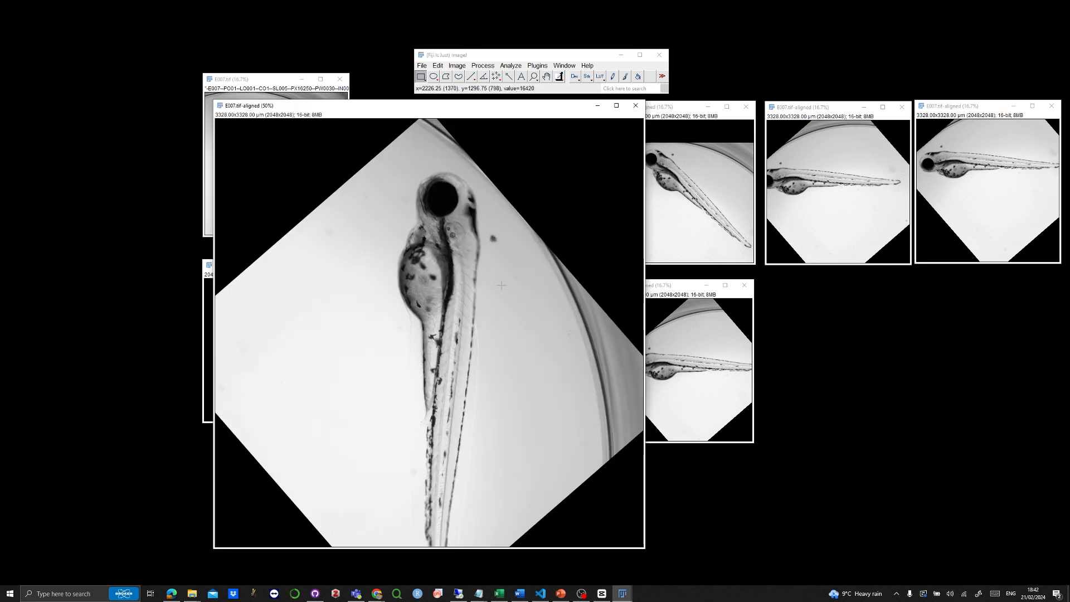
key("minus")
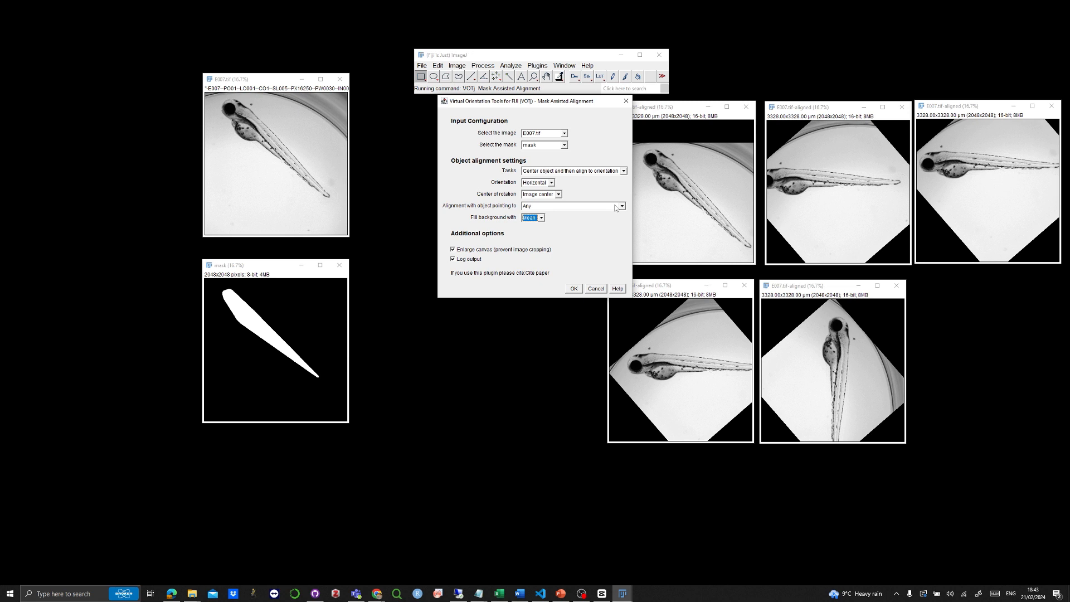
left_click(575, 289)
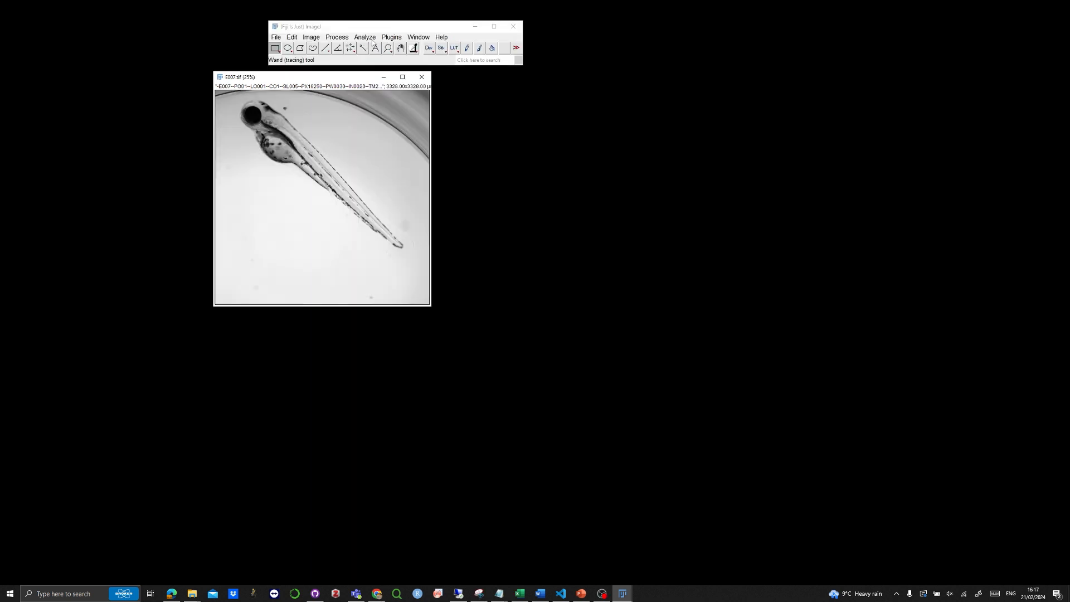
Start VOTj Annotation Assisted Alignment with E007.tif as input and move the object-marking prompt off the fish
left_click(392, 37)
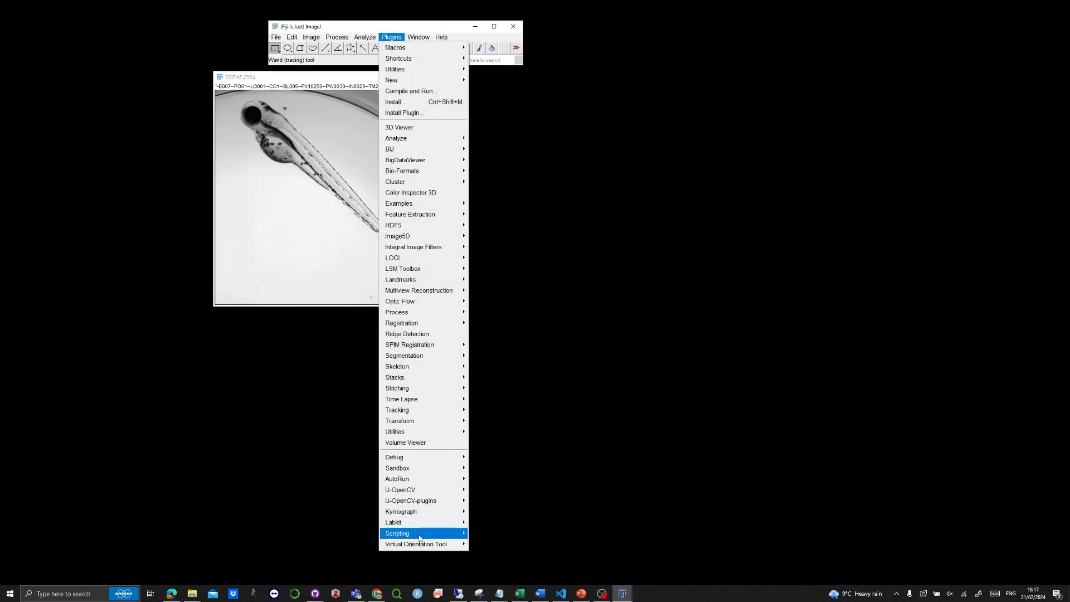
mouse_move(425, 545)
left_click(528, 566)
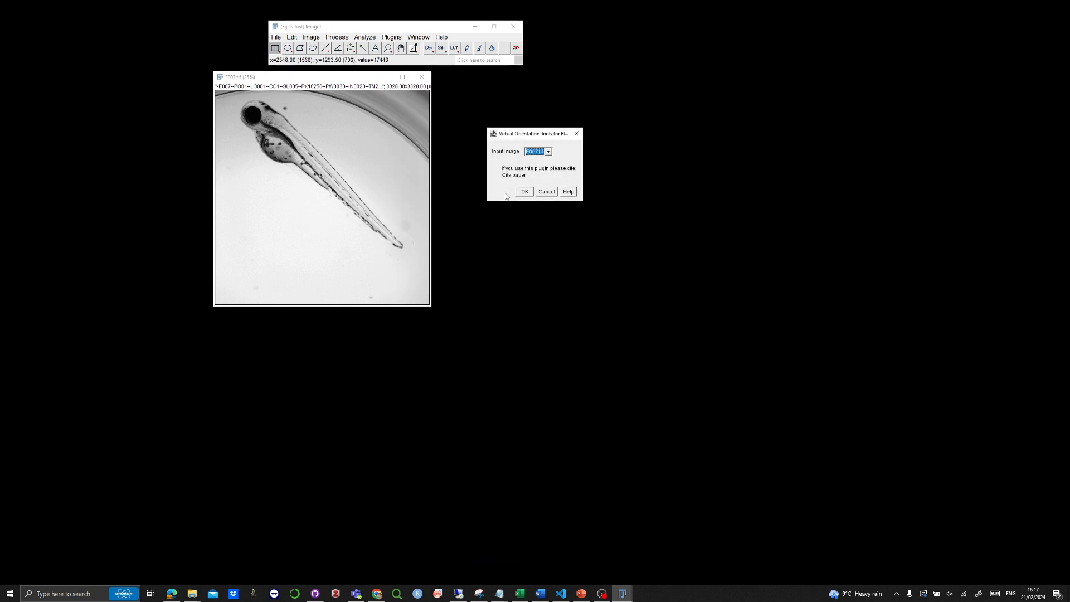
left_click(526, 193)
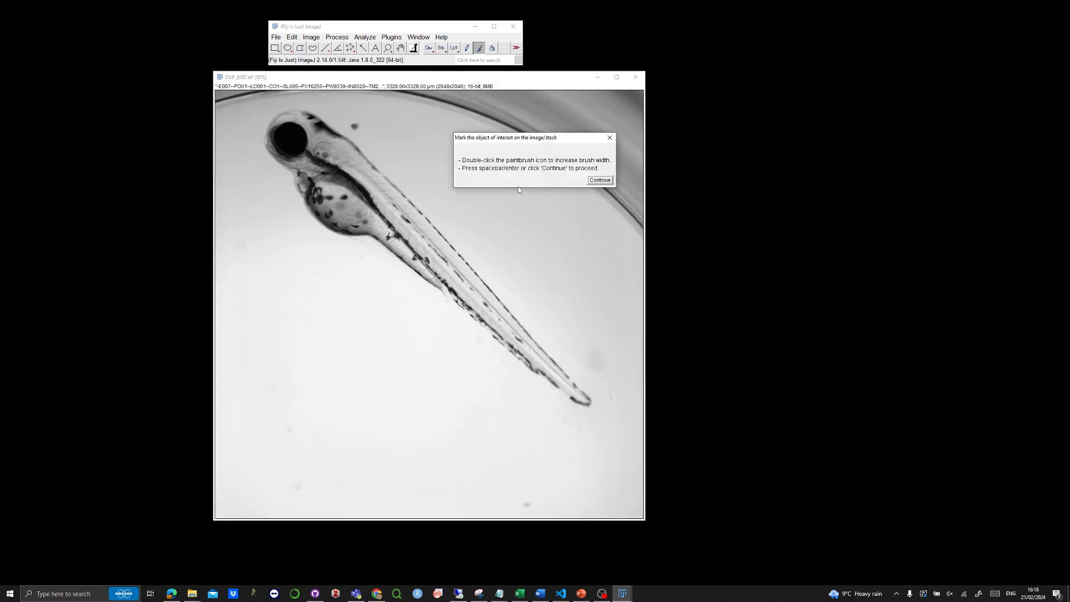
left_click_drag(522, 140, 175, 179)
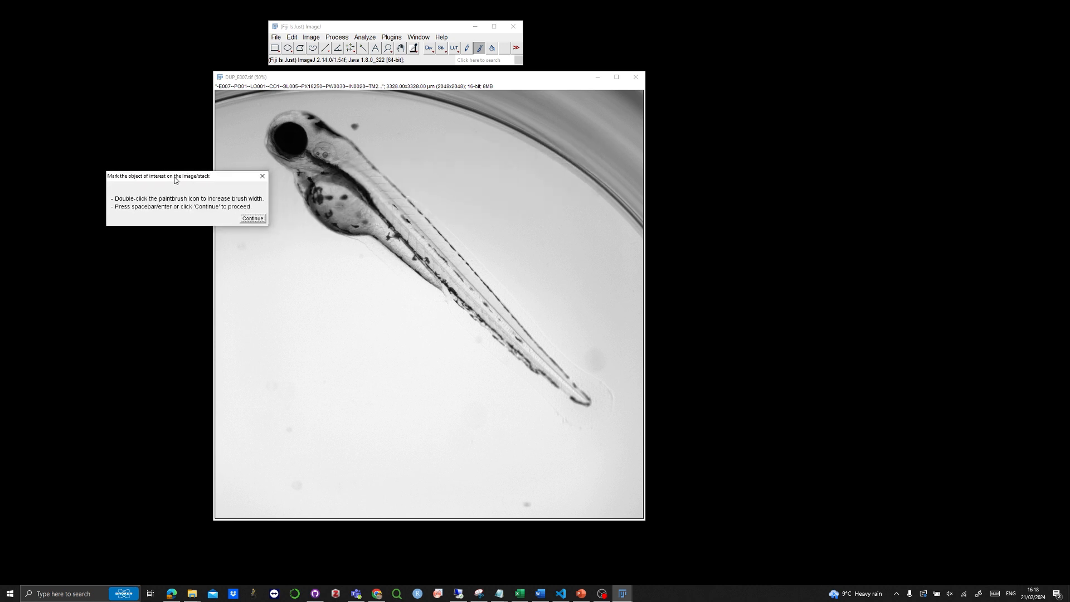
Set the paintbrush width to 40 pixels and paint a T-shaped mark across the fish's head and along its trunk, submitting the annotation
double_click(479, 48)
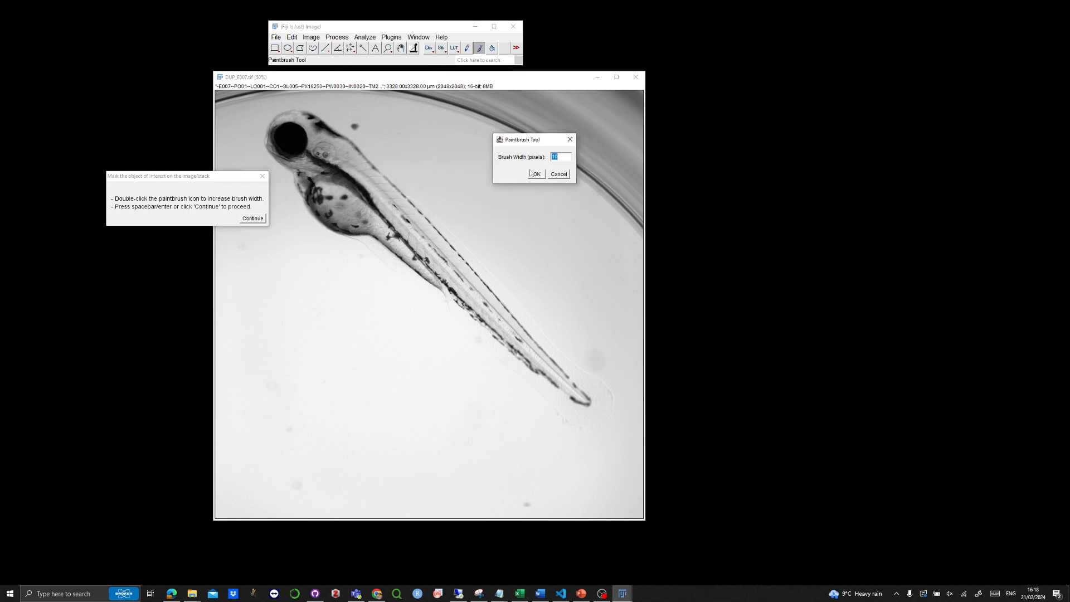
type("40")
left_click(543, 175)
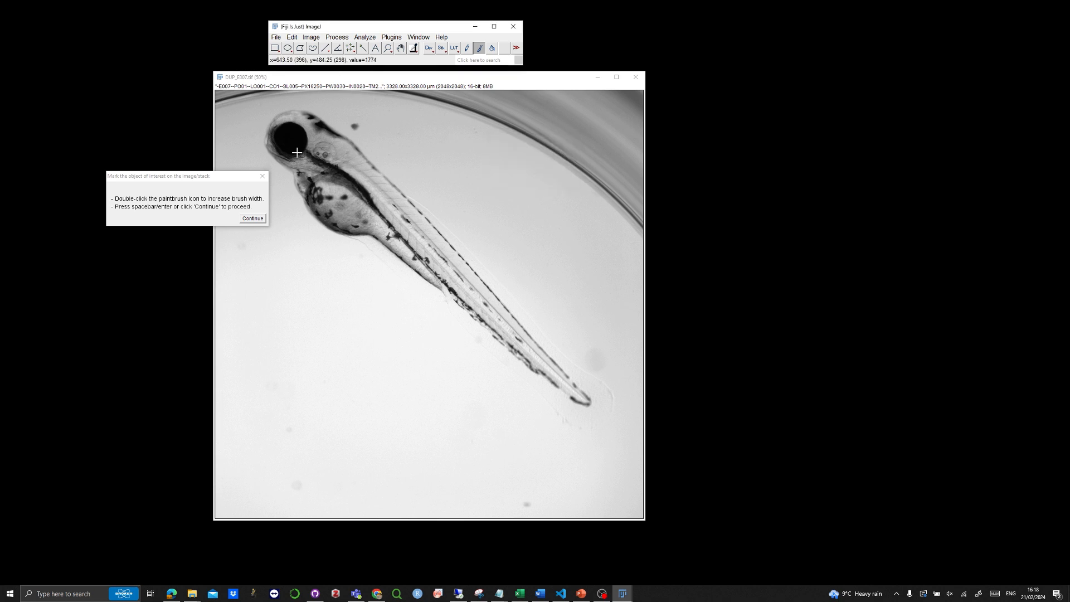
mouse_move(288, 155)
left_mouse_down()
mouse_move(326, 131)
mouse_move(315, 146)
mouse_move(323, 161)
mouse_move(397, 233)
left_mouse_up()
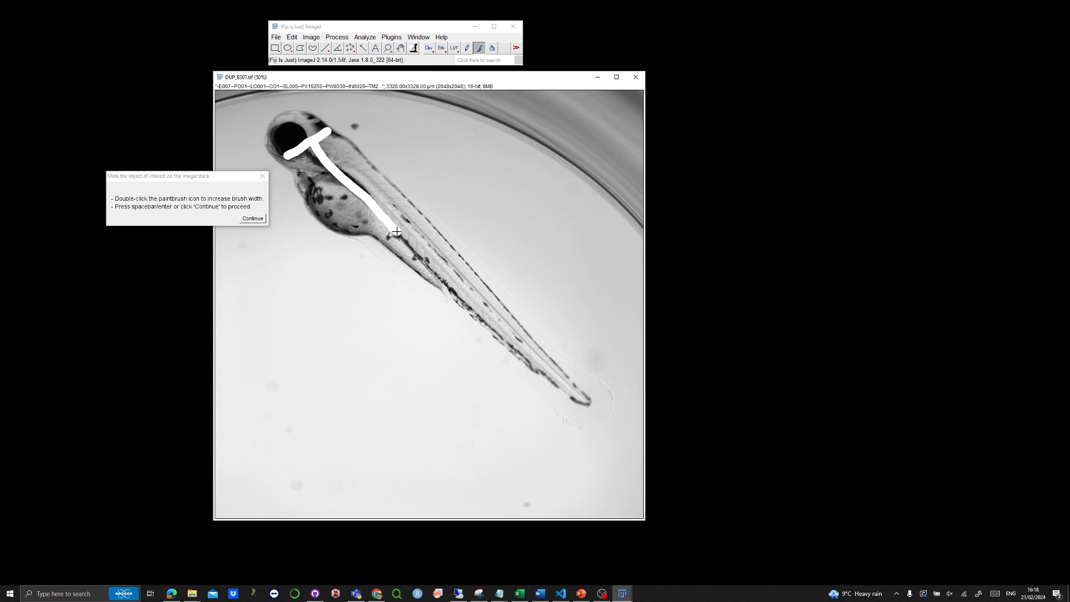
left_click(260, 221)
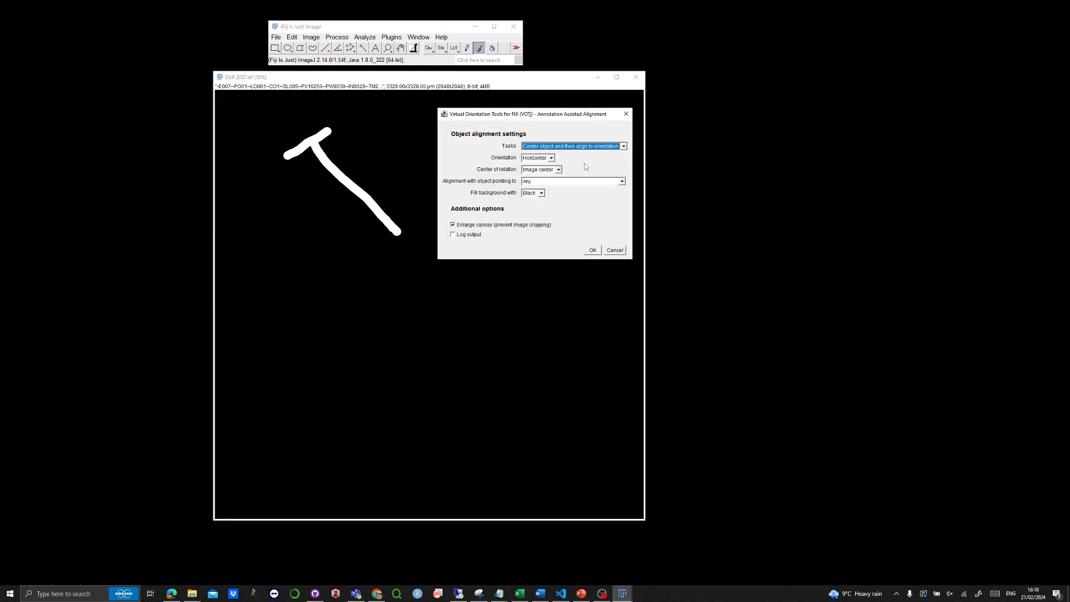
Run "Center object and then align to orientation" with Horizontal orientation, Image center rotation, Any pointing direction, Black background and enlarged canvas
left_click(624, 147)
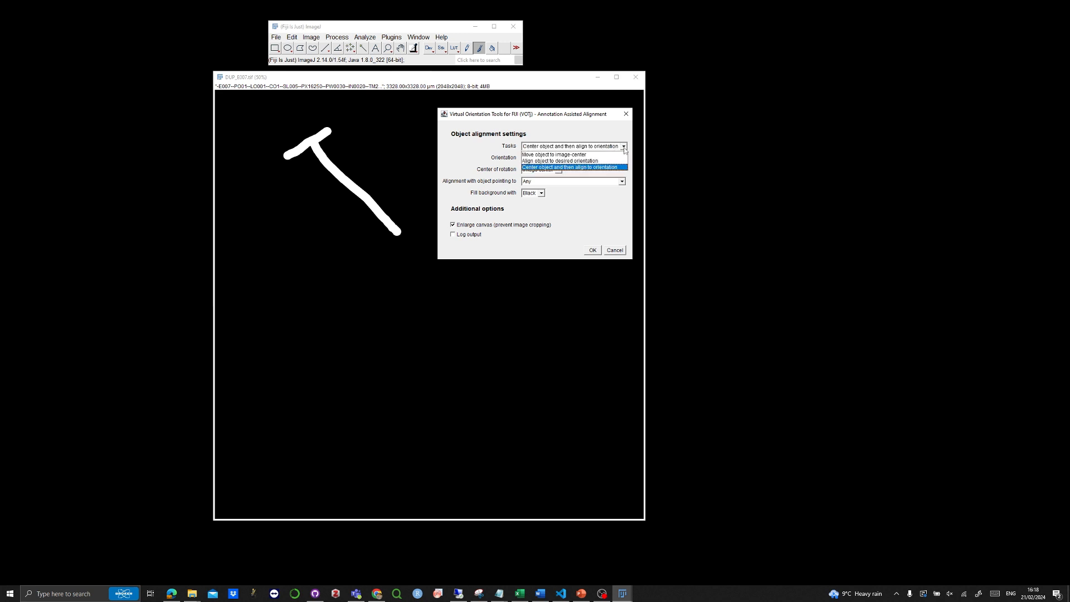
left_click(624, 148)
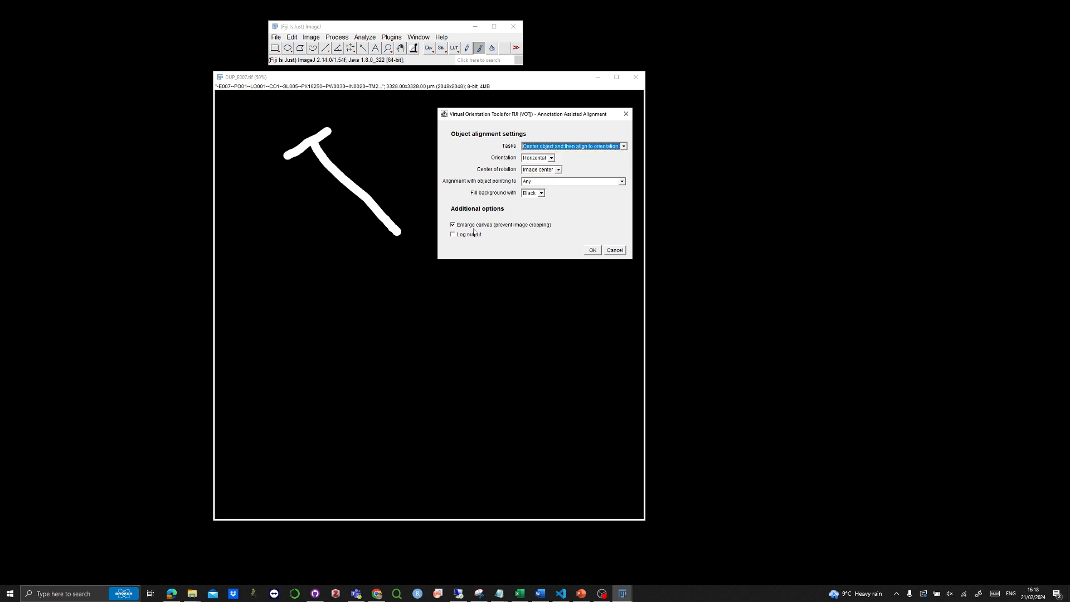
left_click(622, 182)
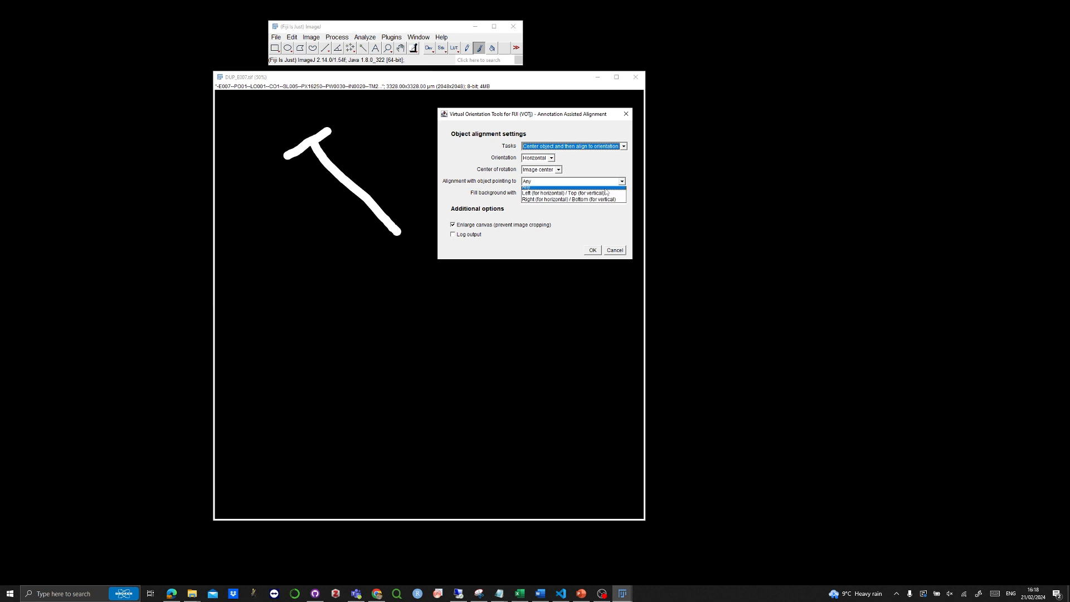
left_click(579, 187)
left_click(579, 182)
left_click(585, 187)
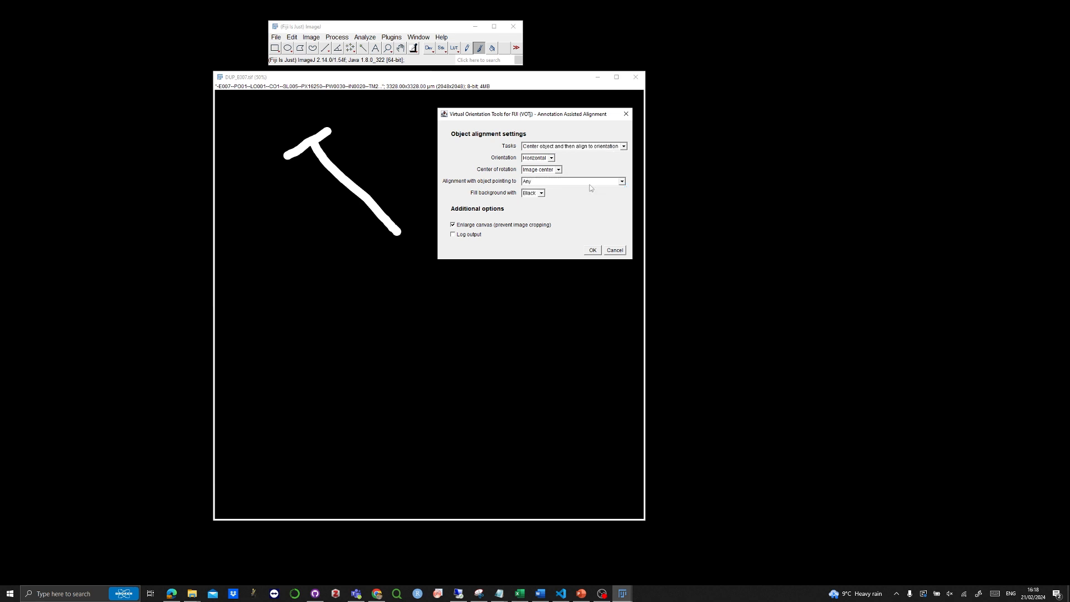
left_click(557, 181)
left_click(530, 196)
left_click(594, 250)
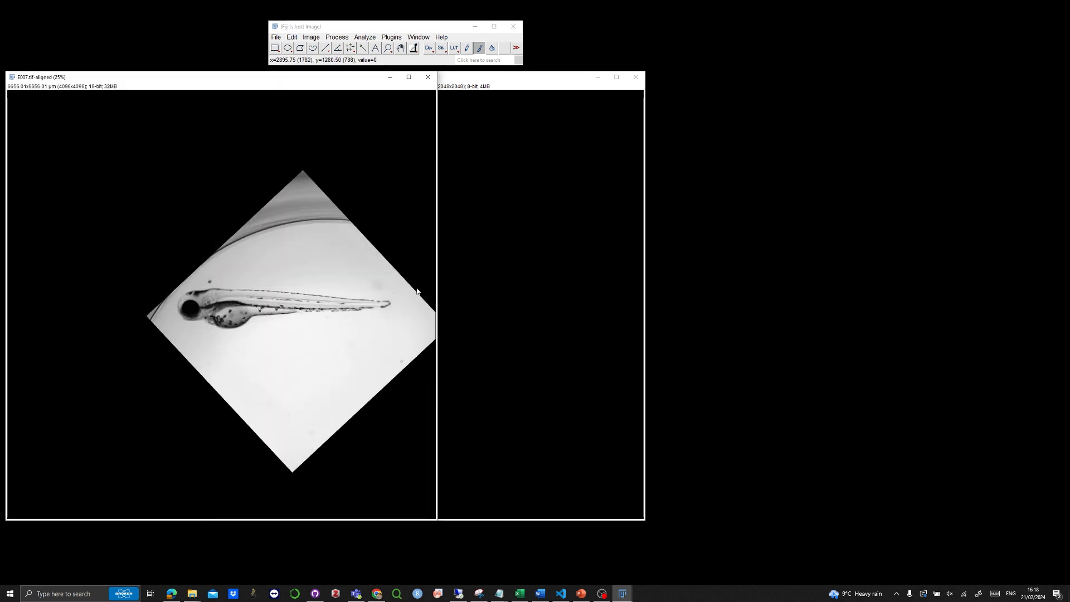
Arrange the aligned E007.tif image beside the other open images for comparison, and close all images
scroll(275, 265, "down", 1)
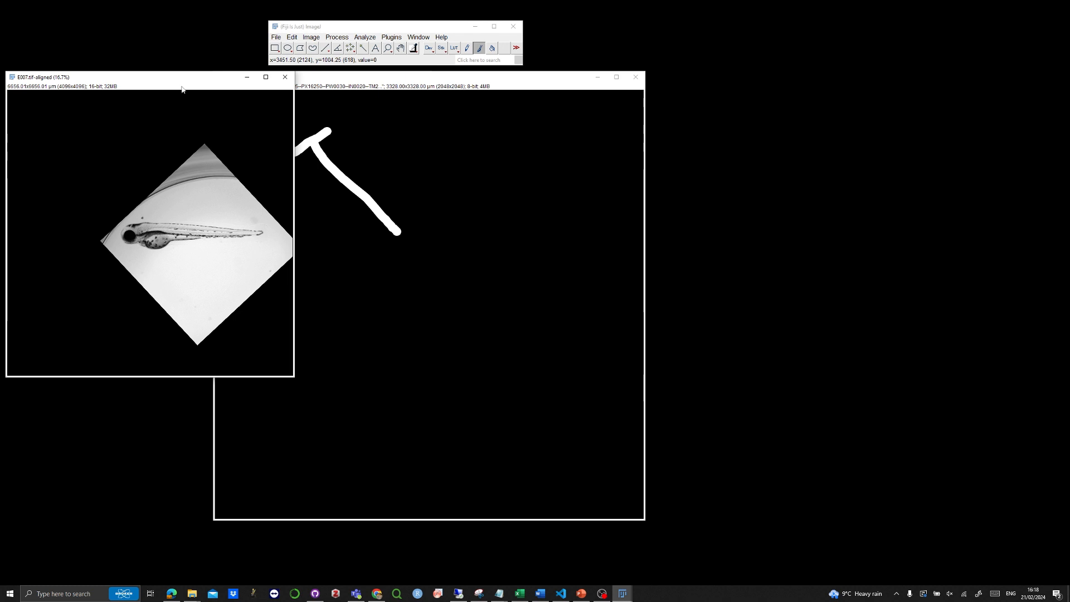
left_click_drag(174, 83, 785, 133)
scroll(301, 167, "down", 3)
left_click_drag(280, 81, 347, 318)
scroll(465, 243, "up", 2)
key("ctrl+m")
key("minus")
key("ctrl+shift+w")
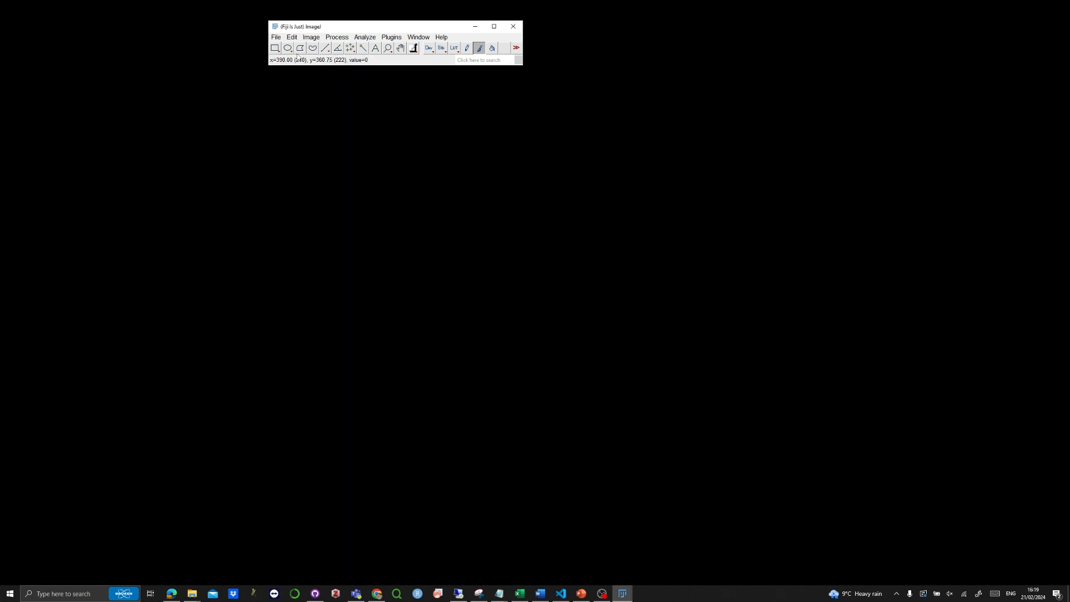
Open the Fly Brain sample stack and reposition its window below the main toolbar
left_click(276, 38)
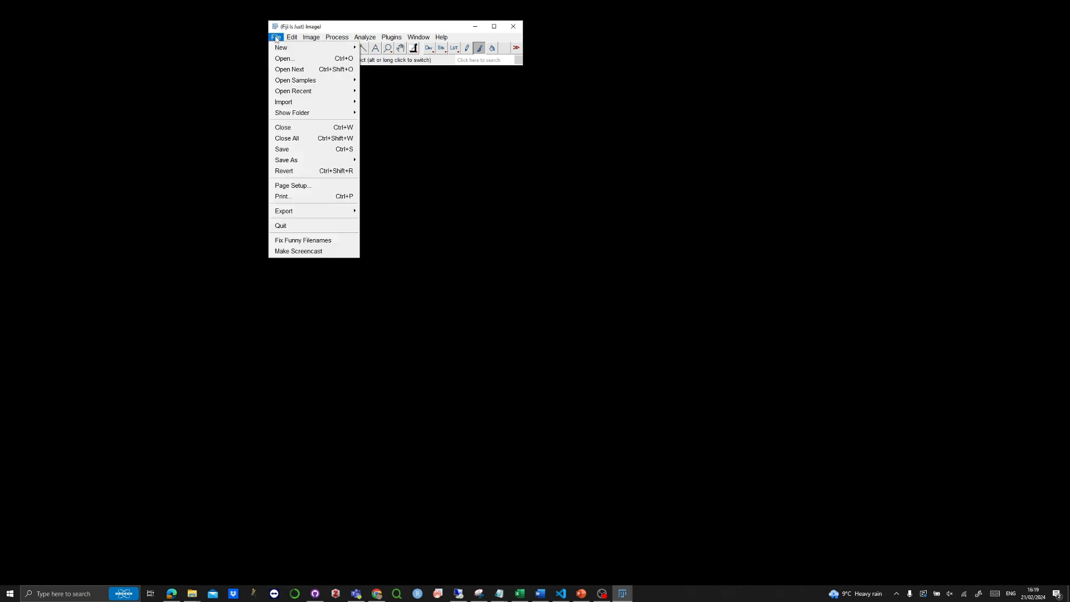
mouse_move(306, 84)
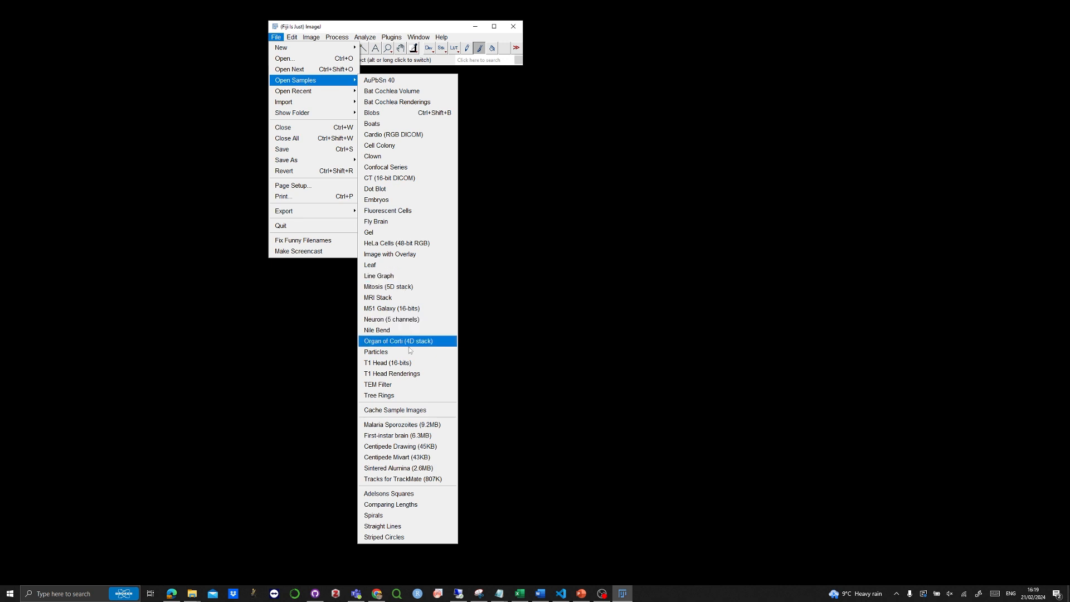
left_click(415, 219)
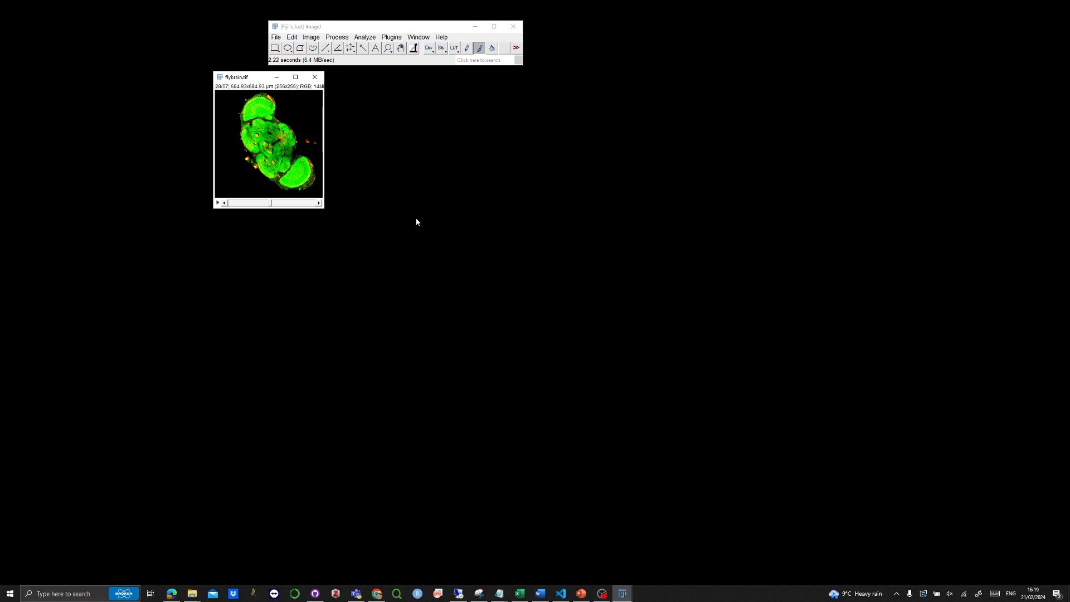
left_click_drag(251, 82, 260, 103)
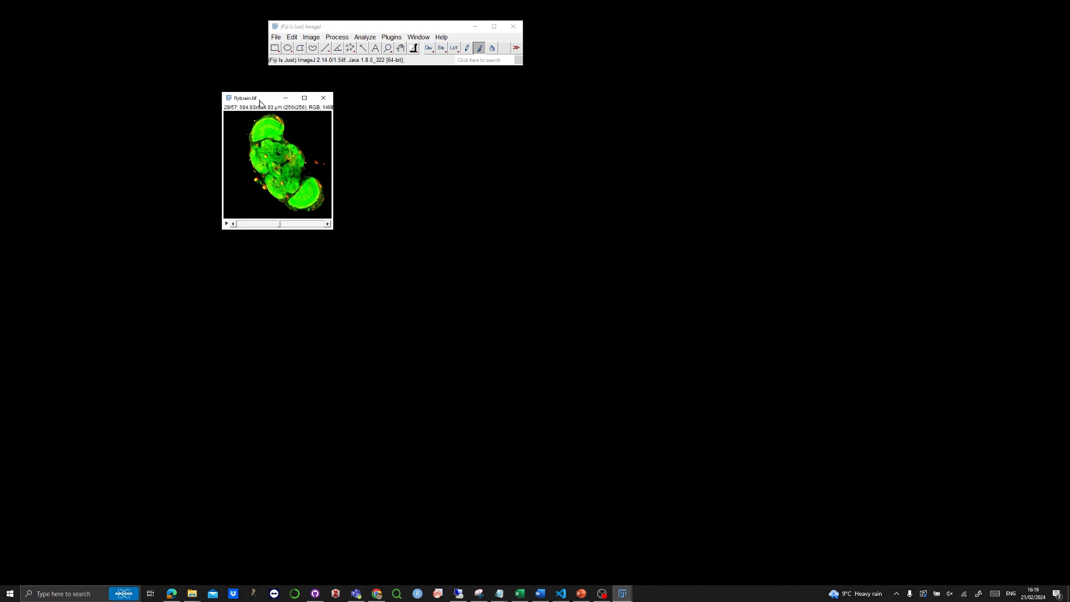
left_click_drag(260, 102, 267, 115)
Start VOTj Annotation Assisted Alignment on flybrain.tif in Single-Slice-Annotation mode, using slice 28 for the annotation
left_click(392, 37)
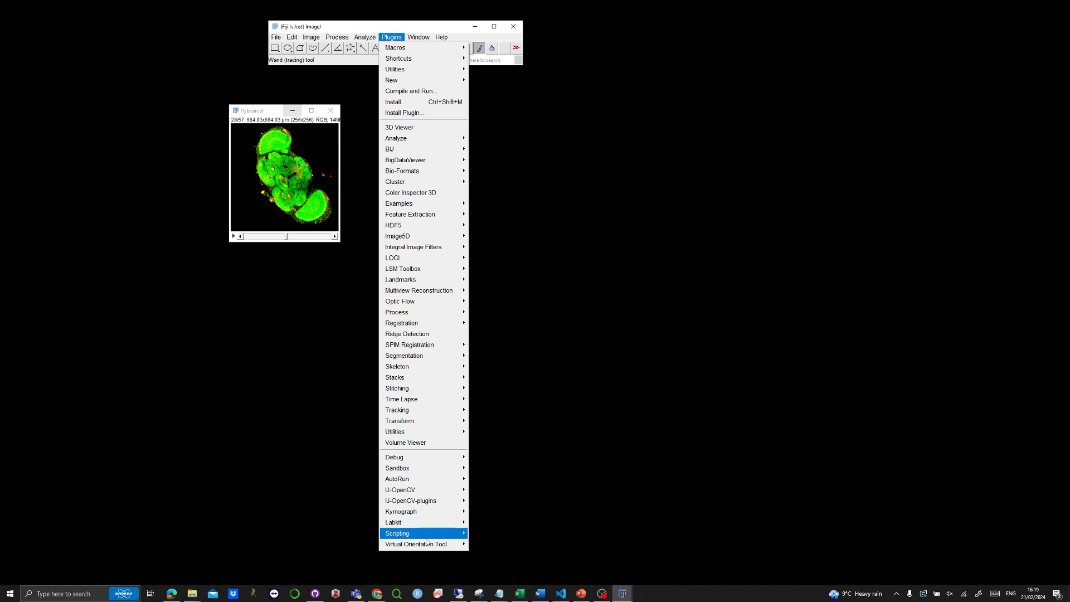
mouse_move(428, 545)
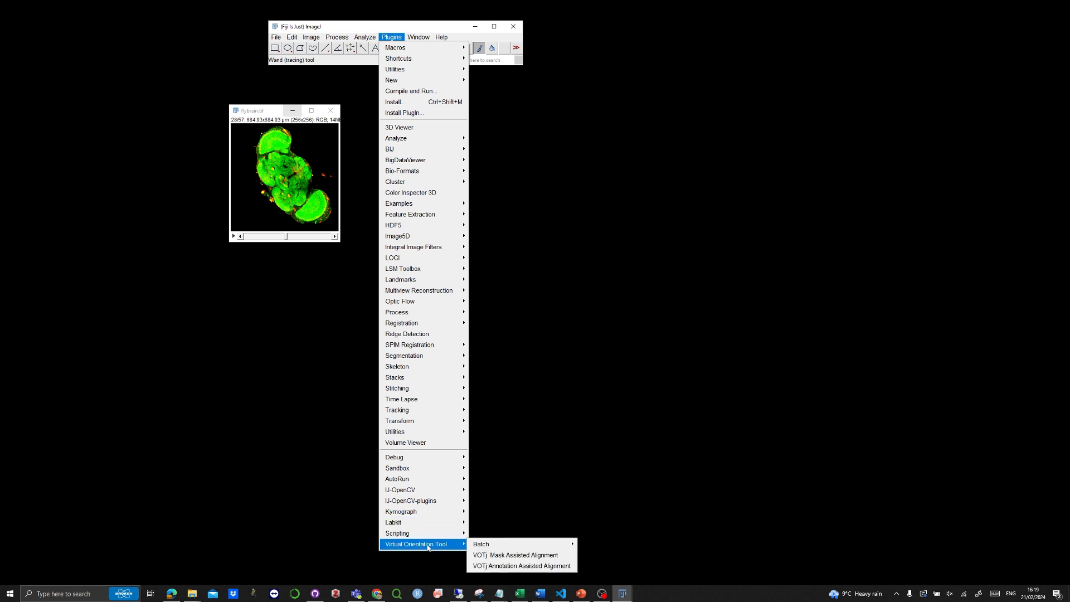
left_click(486, 336)
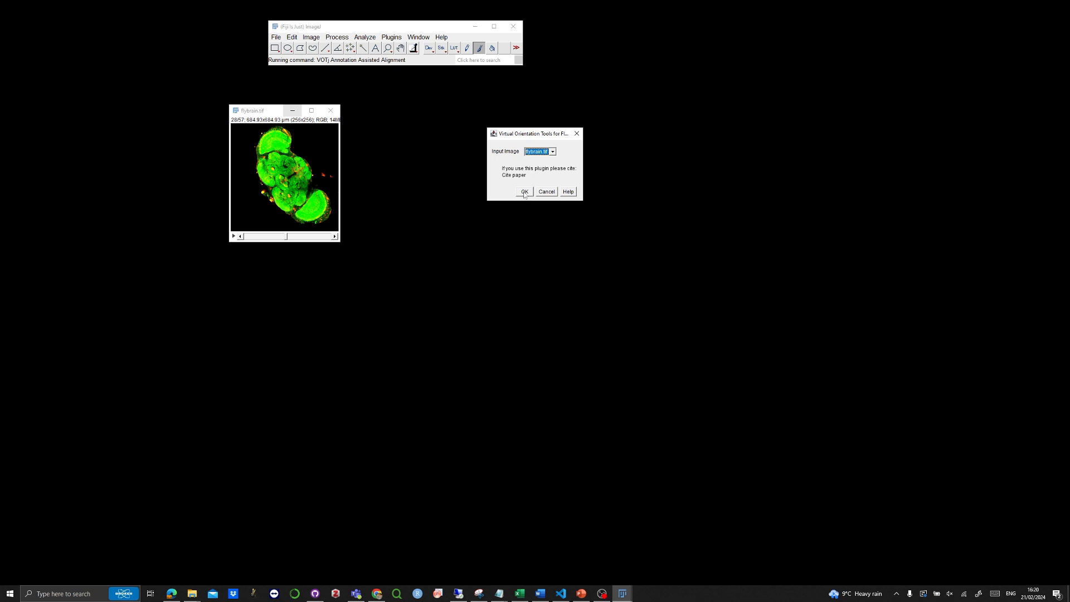
left_click(524, 192)
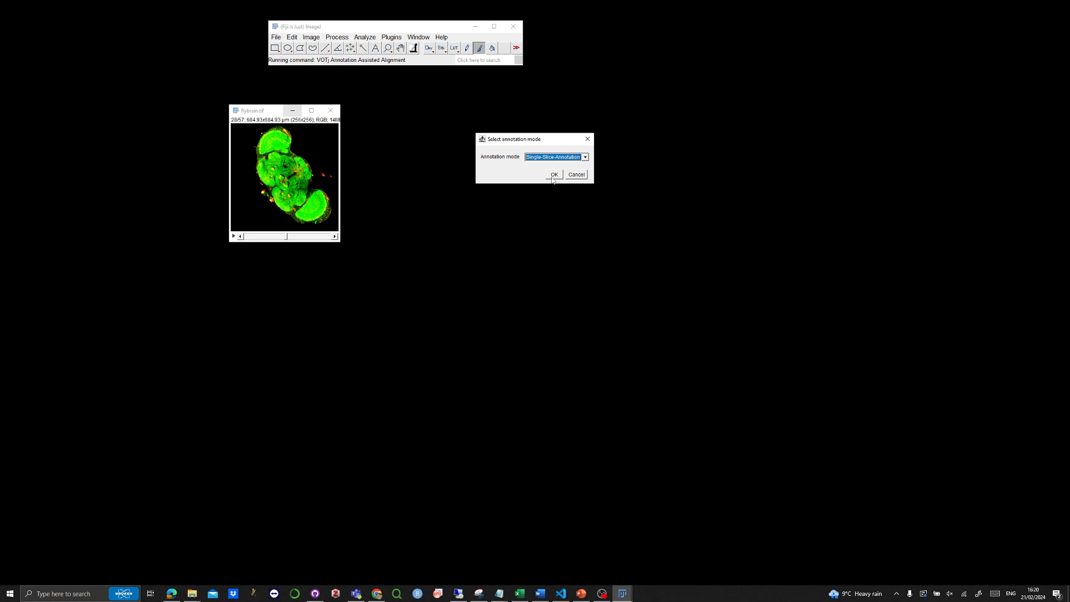
left_click(553, 176)
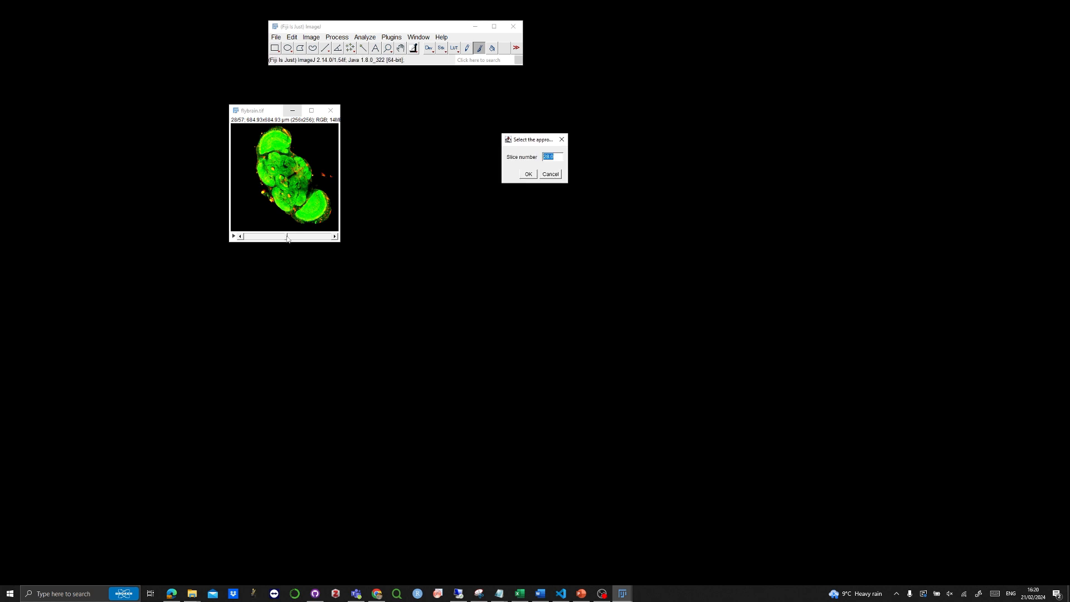
left_click_drag(287, 237, 265, 236)
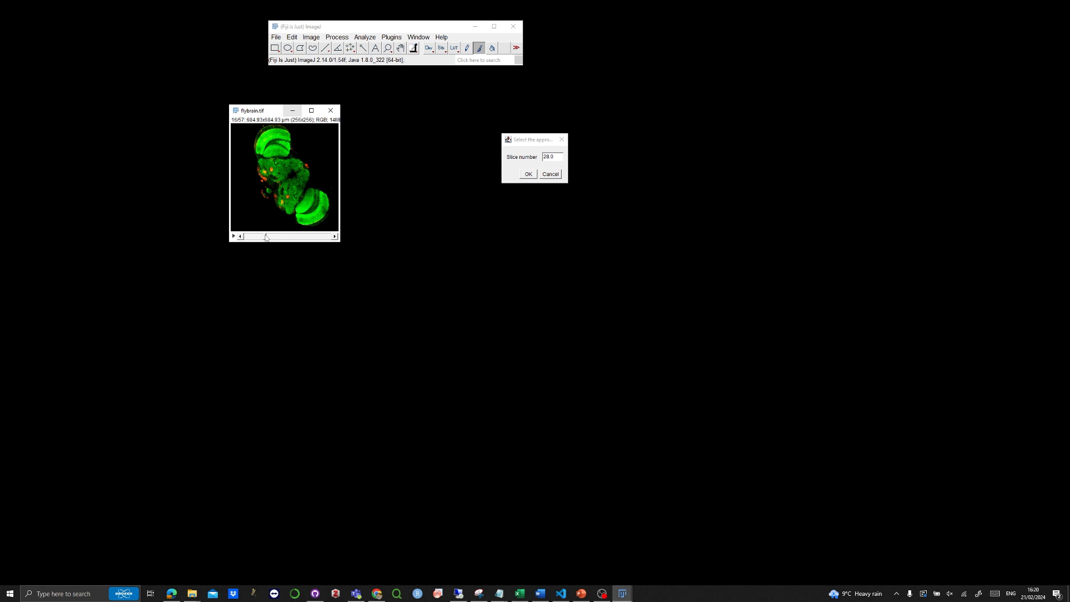
left_click_drag(266, 237, 289, 236)
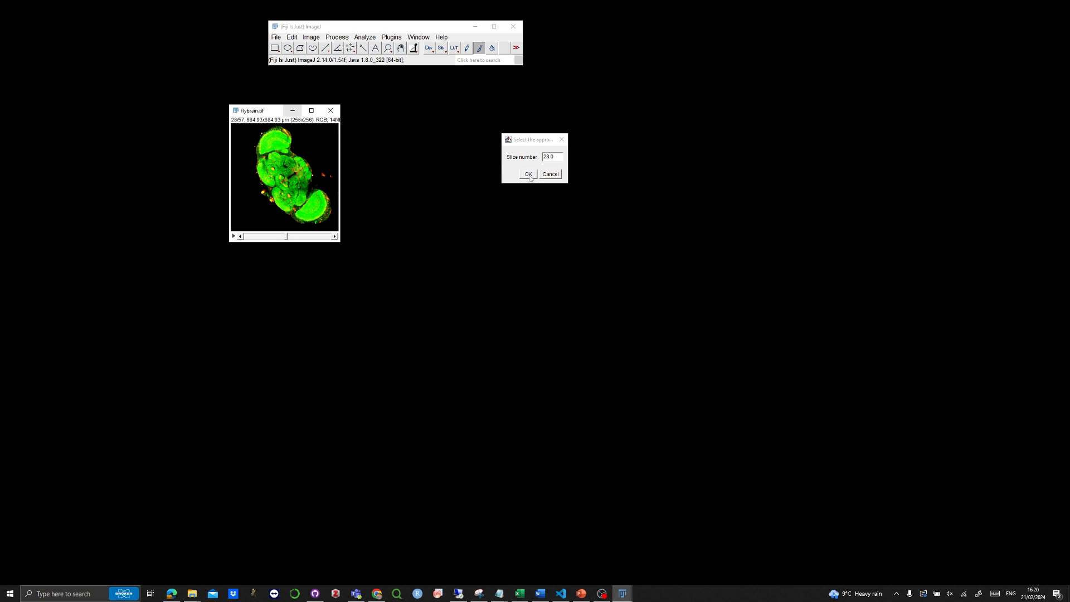
left_click(528, 174)
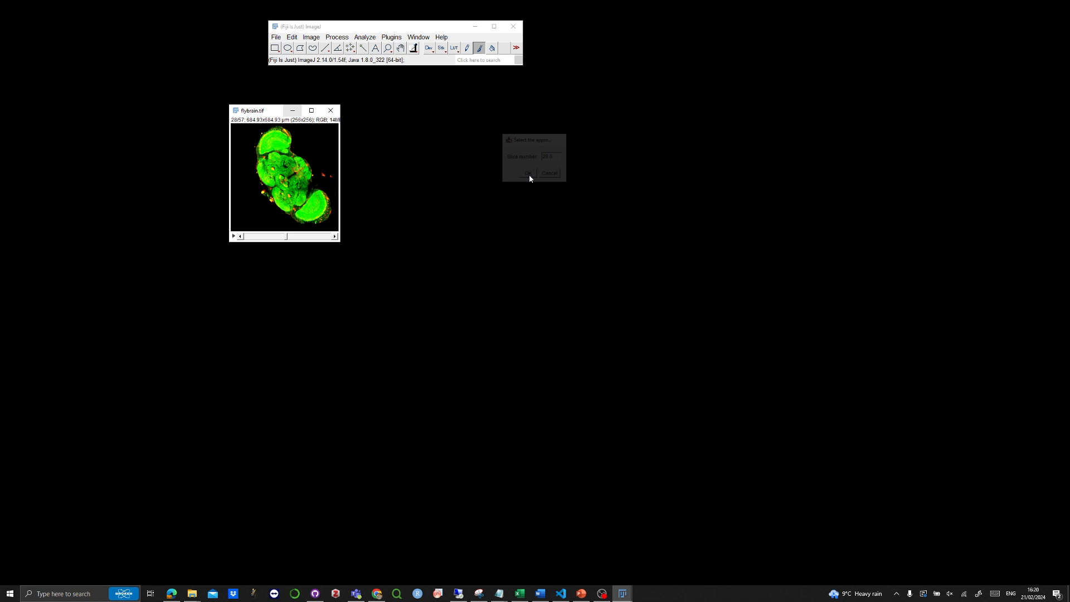
Paint a stroke through the fly brain from lobe to lobe, then center and align the stack horizontally with Black fill and enlarged canvas
mouse_move(239, 85)
left_mouse_down()
mouse_move(402, 169)
mouse_move(461, 261)
left_mouse_up()
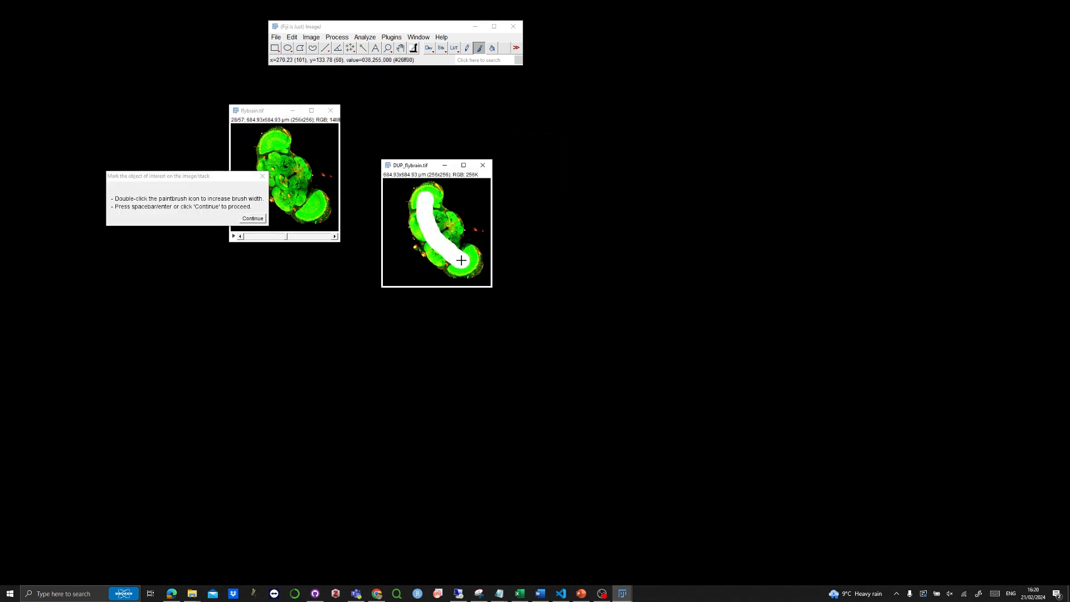
key("space")
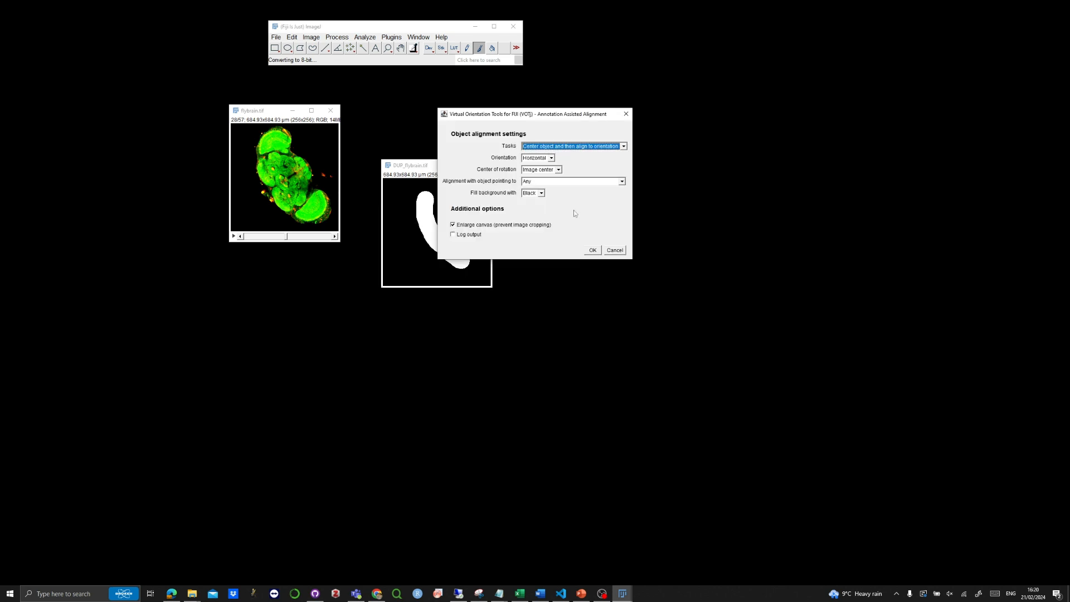
left_click(594, 250)
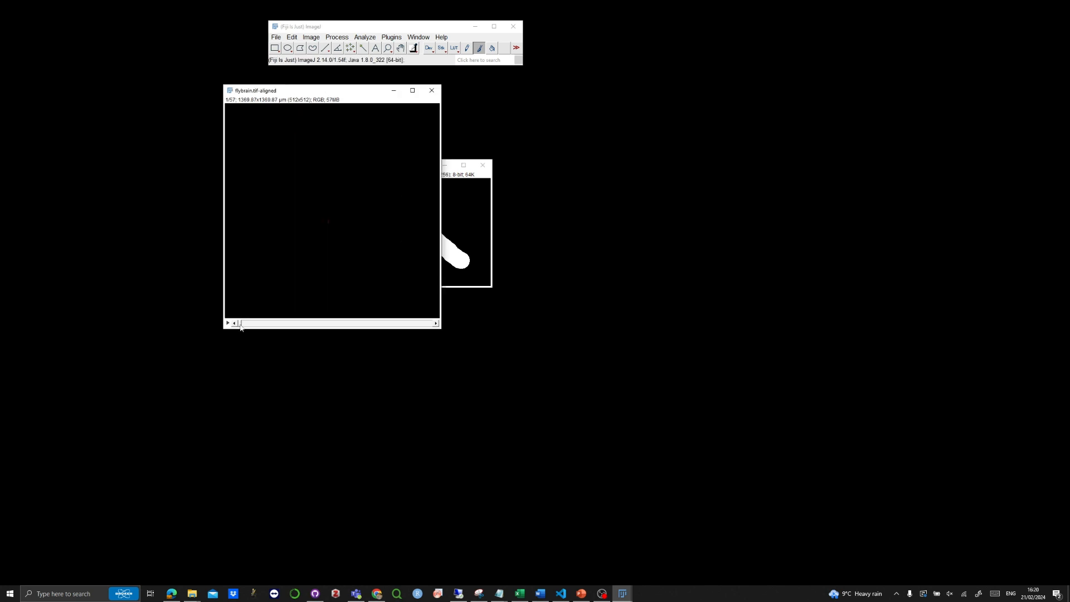
left_click_drag(241, 326, 298, 324)
left_click_drag(312, 90, 602, 241)
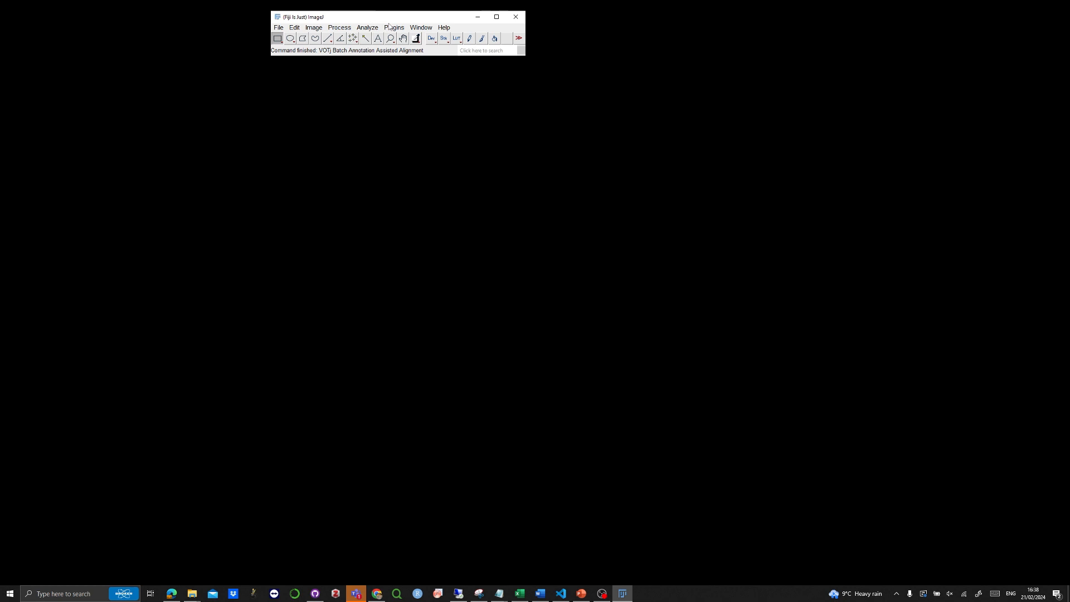
Run VOTj Batch Annotation Assisted Alignment on C:\Data_for_video with horizontal center-and-align settings, log output enabled and results saved to the VOTj_Output folder
left_click(393, 28)
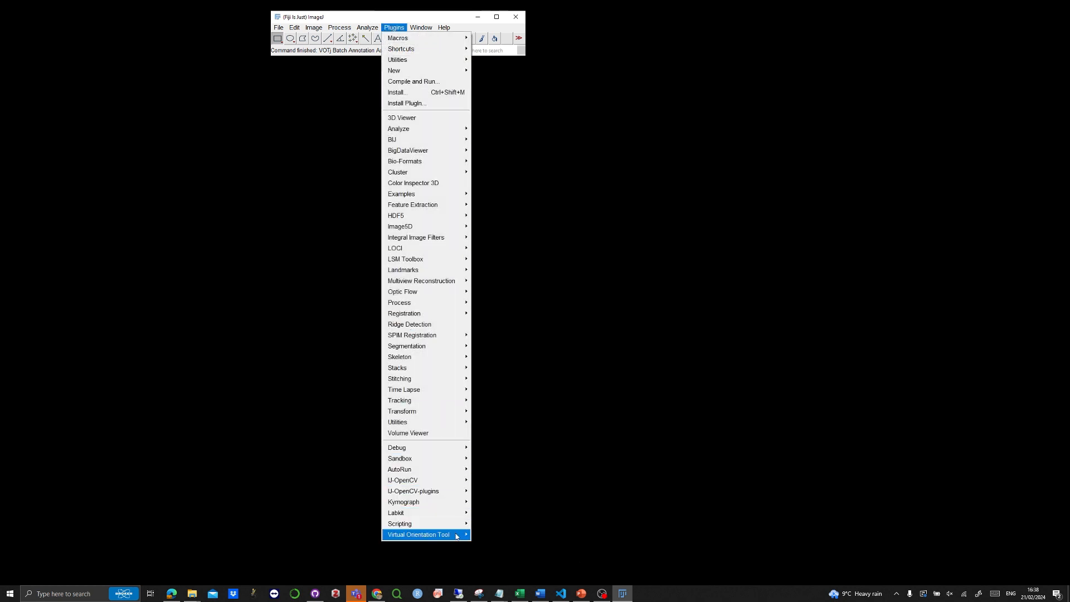
mouse_move(455, 536)
mouse_move(557, 535)
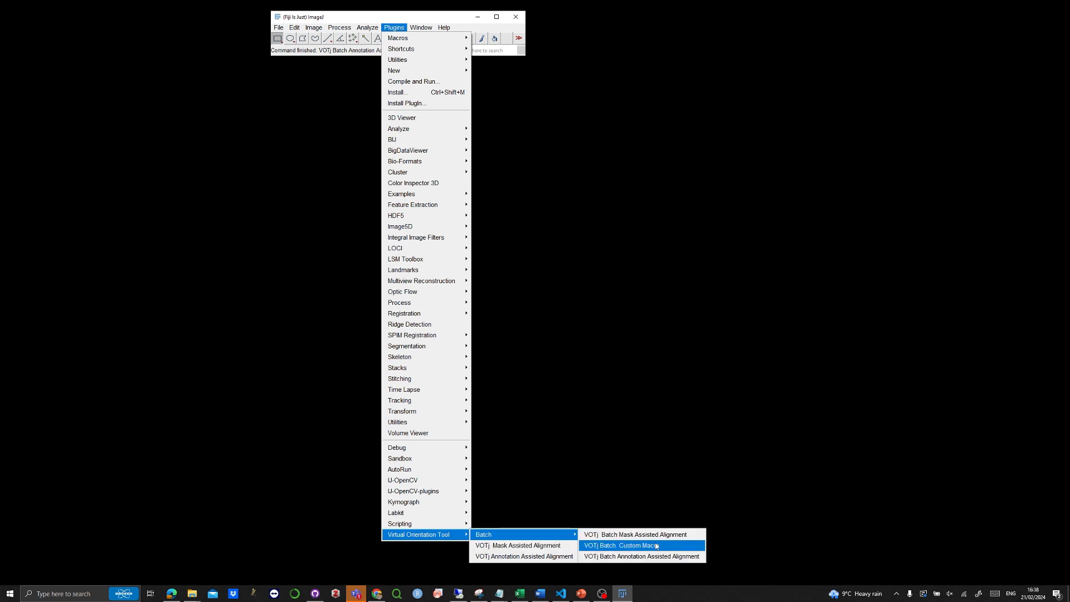
left_click(681, 556)
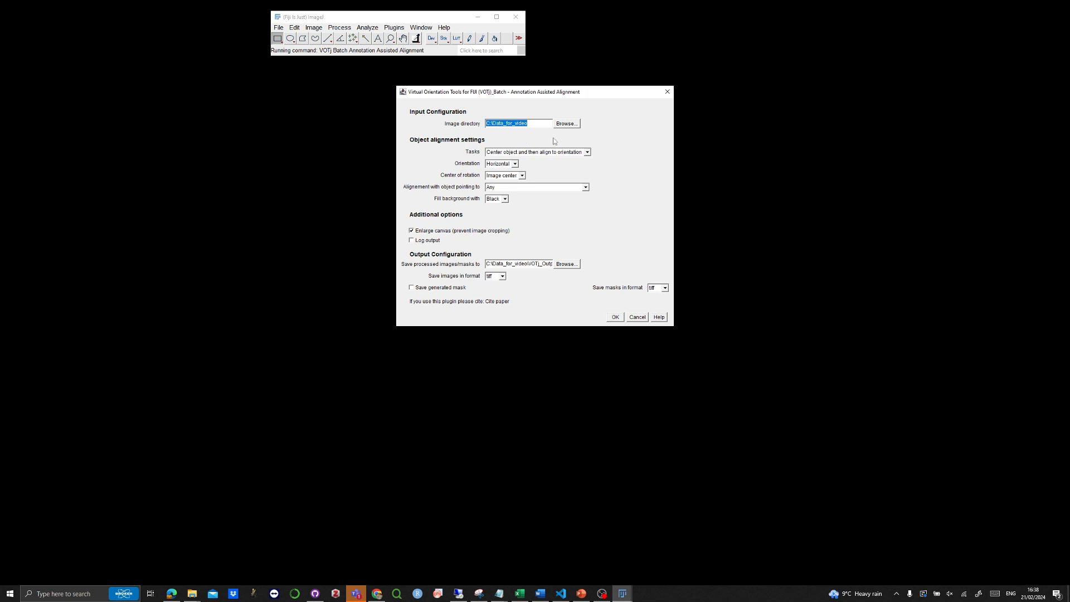
left_click(569, 124)
left_click(567, 267)
left_click(413, 240)
left_click(616, 319)
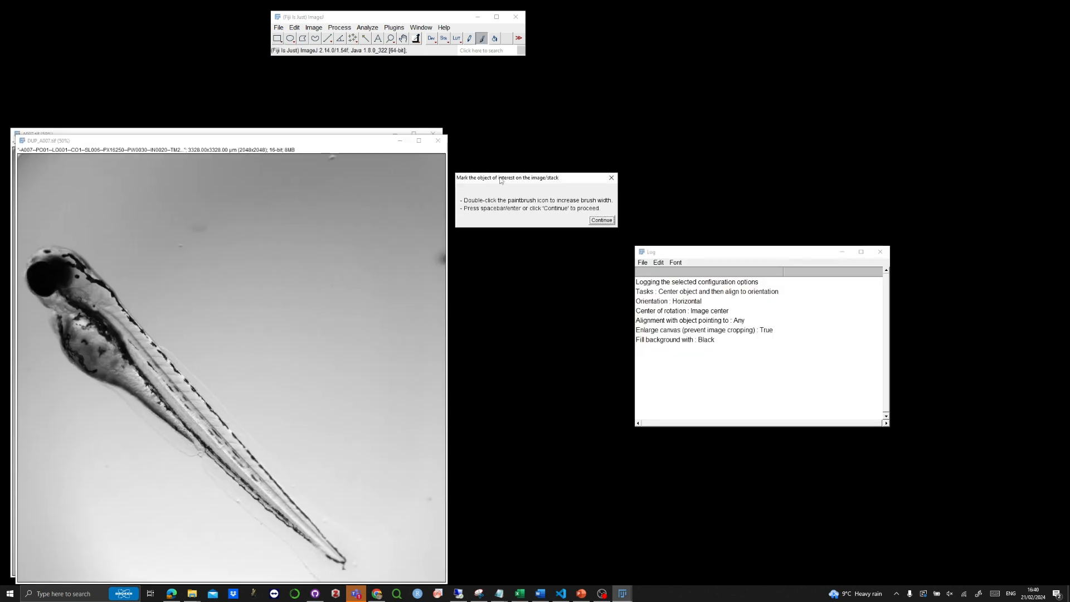
Adjust the paintbrush width and mark the fish in A007.tif from head to tail, submitting the annotation
double_click(482, 39)
left_click(541, 165)
left_click_drag(56, 287, 339, 559)
left_click(601, 220)
Paint a mark across the head and along the body of the fish in each remaining batch image, submitting each annotation
left_click_drag(47, 489, 58, 522)
key("space")
mouse_move(54, 505)
left_mouse_down()
mouse_move(188, 451)
mouse_move(112, 520)
left_mouse_up()
key("space")
mouse_move(96, 509)
left_mouse_down()
mouse_move(185, 436)
mouse_move(127, 522)
mouse_move(167, 448)
left_mouse_up()
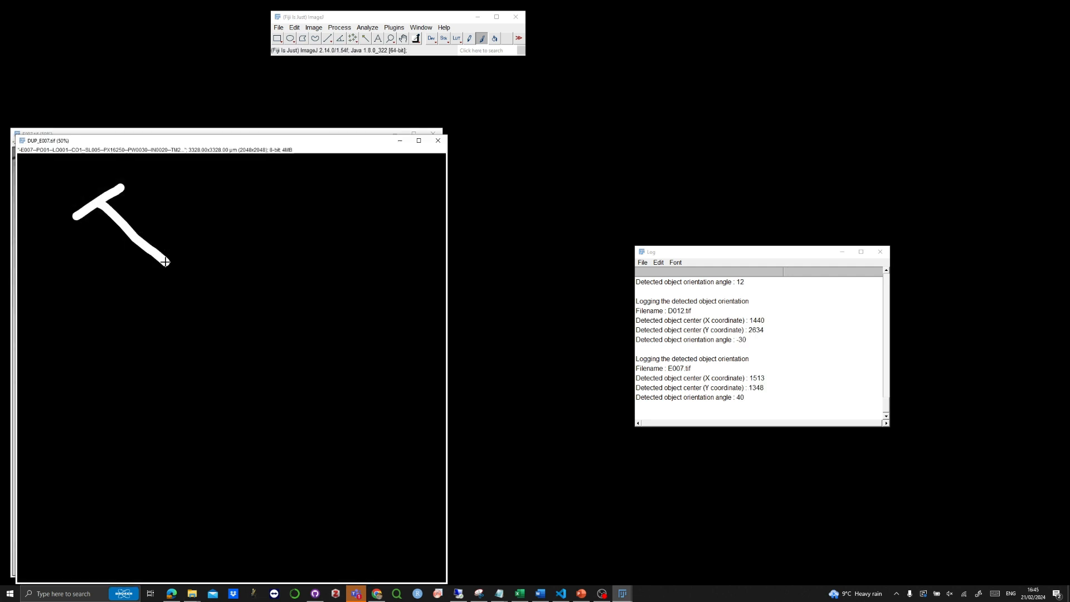
left_click_drag(48, 454, 56, 485)
left_click_drag(52, 472, 112, 456)
key("space")
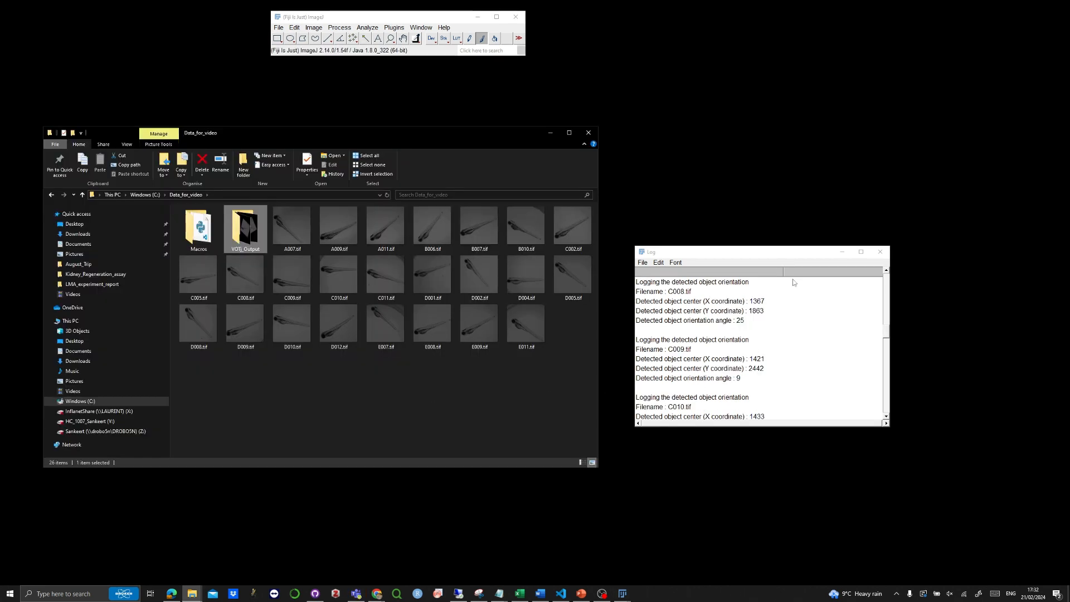
Review the logged object centers and orientation angles, and open the VOTj_Output folder to inspect the aligned images
left_click(811, 253)
left_click_drag(889, 334, 891, 396)
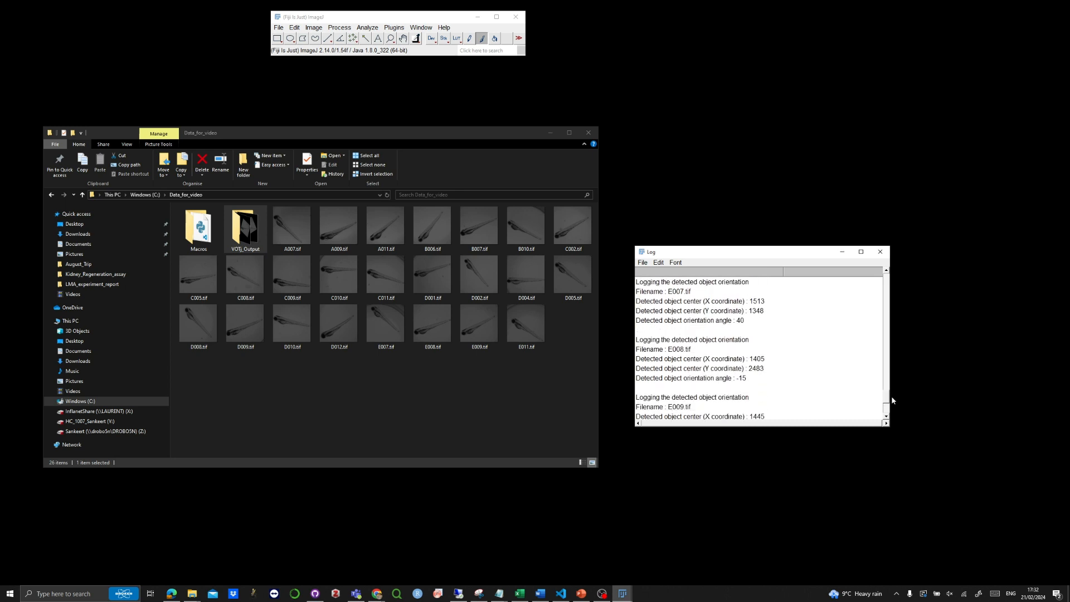
double_click(240, 240)
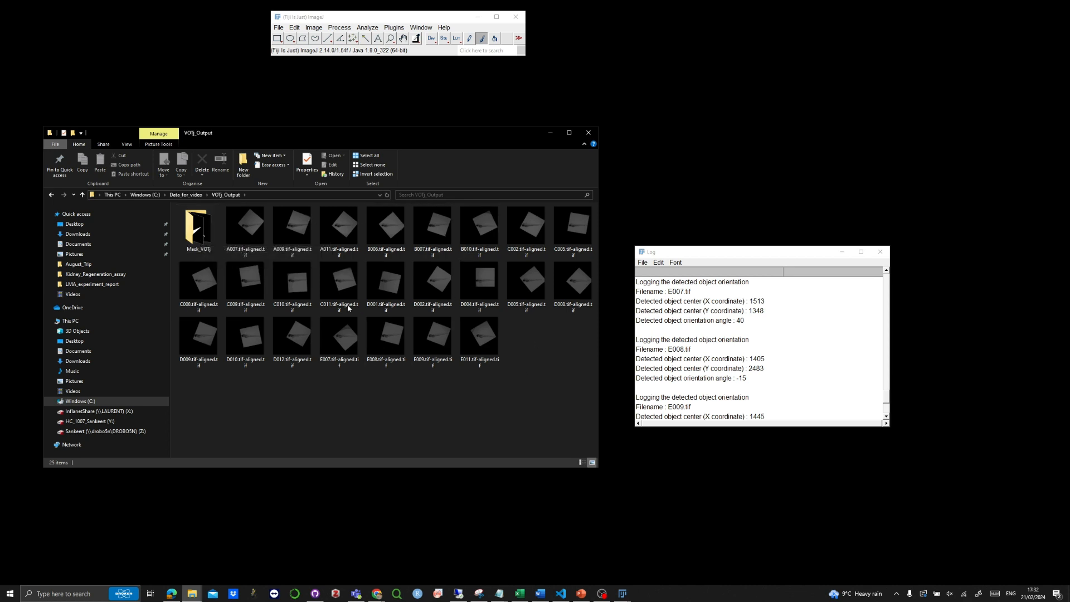
Open the Mask_VOTj folder to inspect the saved annotation masks, and return to VOTj_Output
left_click(210, 239)
double_click(210, 239)
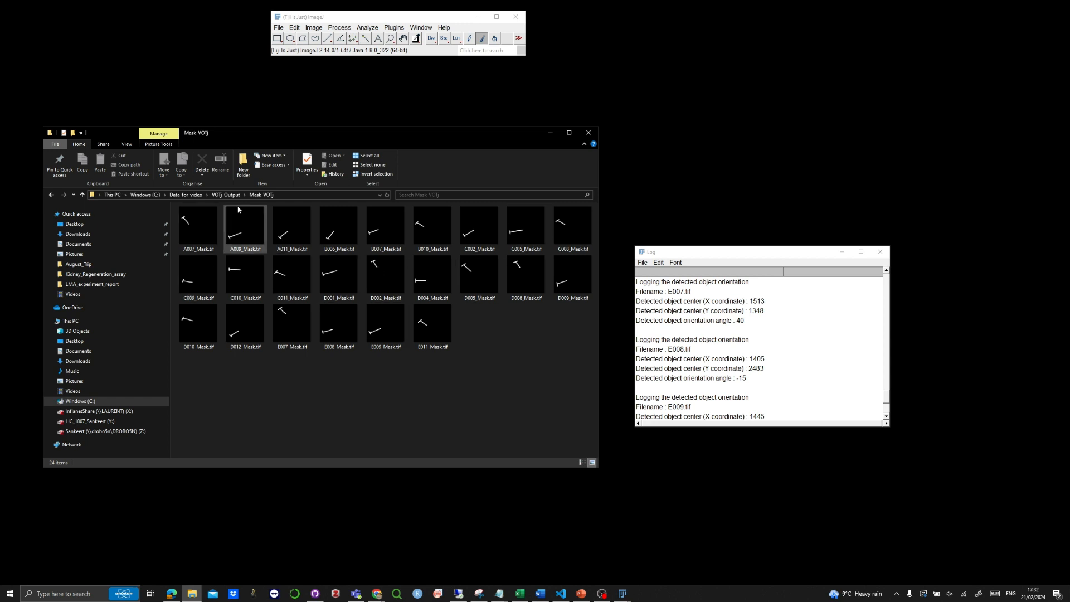
left_click(225, 195)
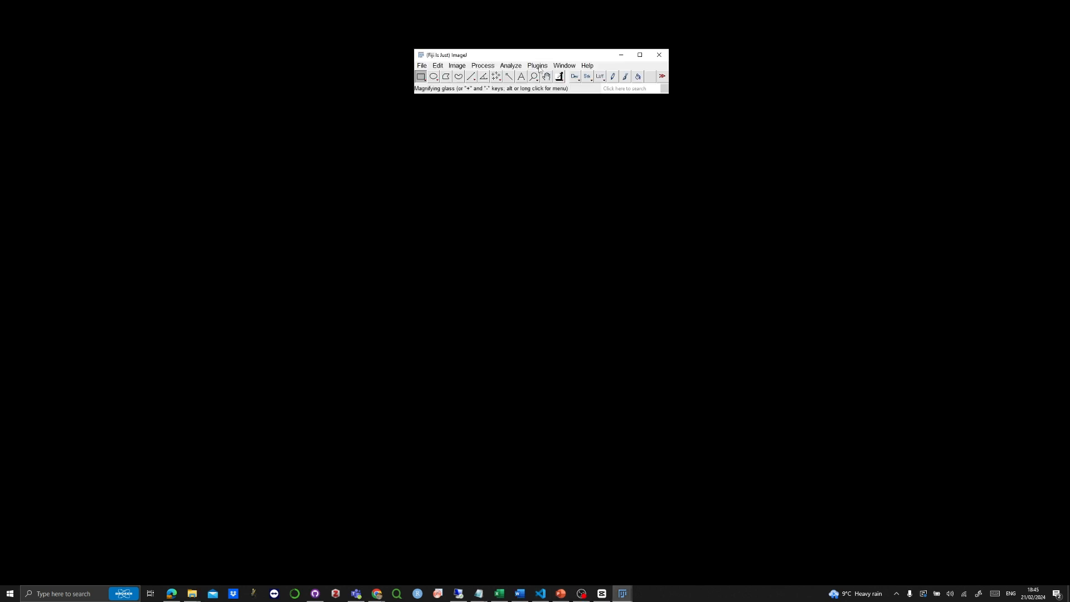
Run VOTj Batch Mask Assisted Alignment on C:\Data_for_video with the Mask_VOTj masks, horizontal center-and-align, black background, enlarged canvas and log output
left_click(537, 65)
mouse_move(574, 574)
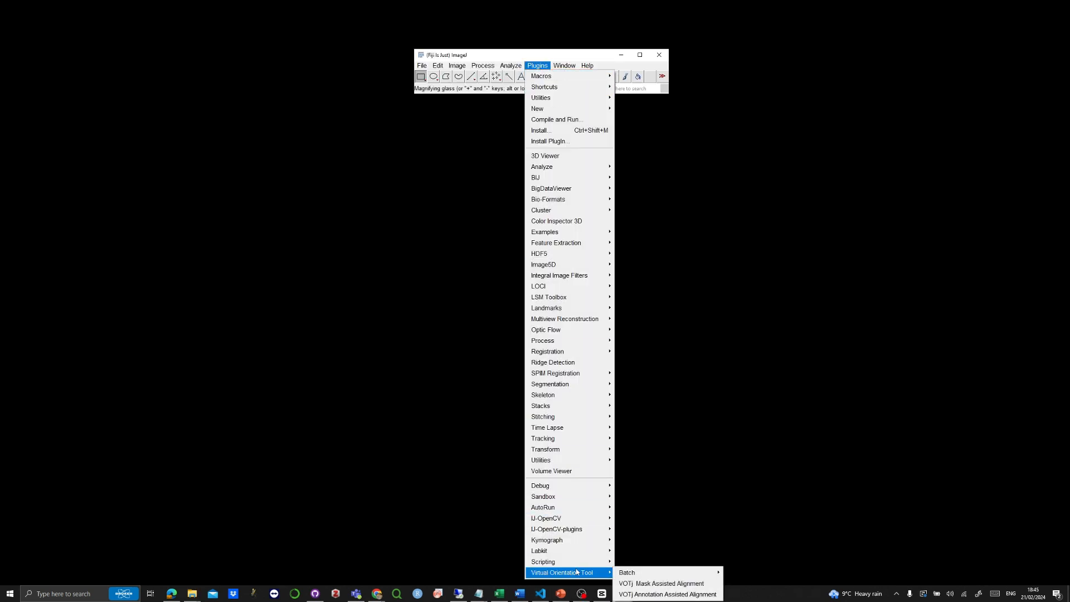
mouse_move(675, 573)
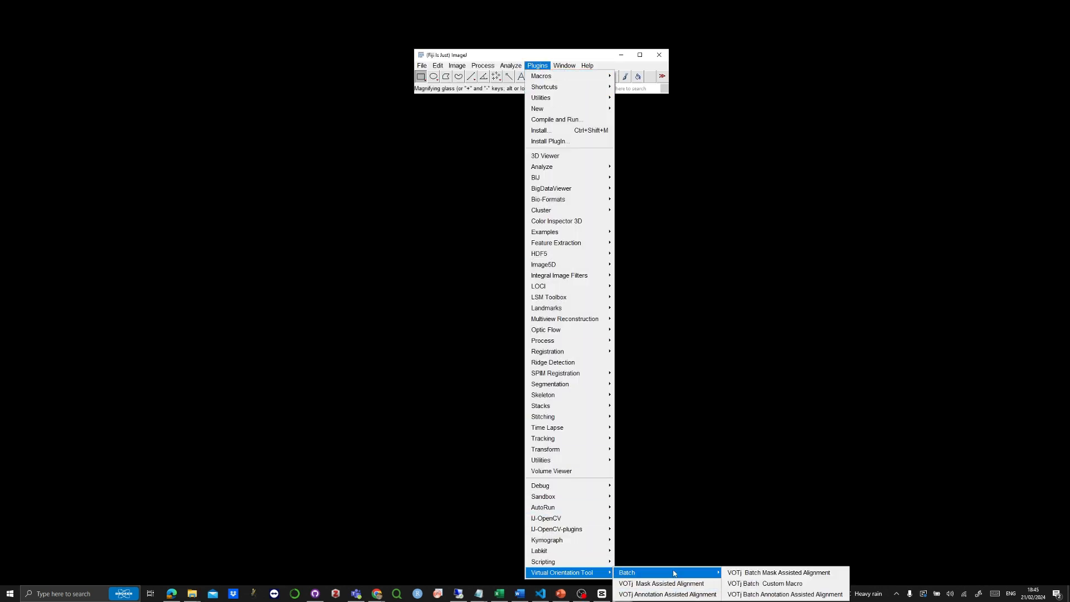
left_click(746, 573)
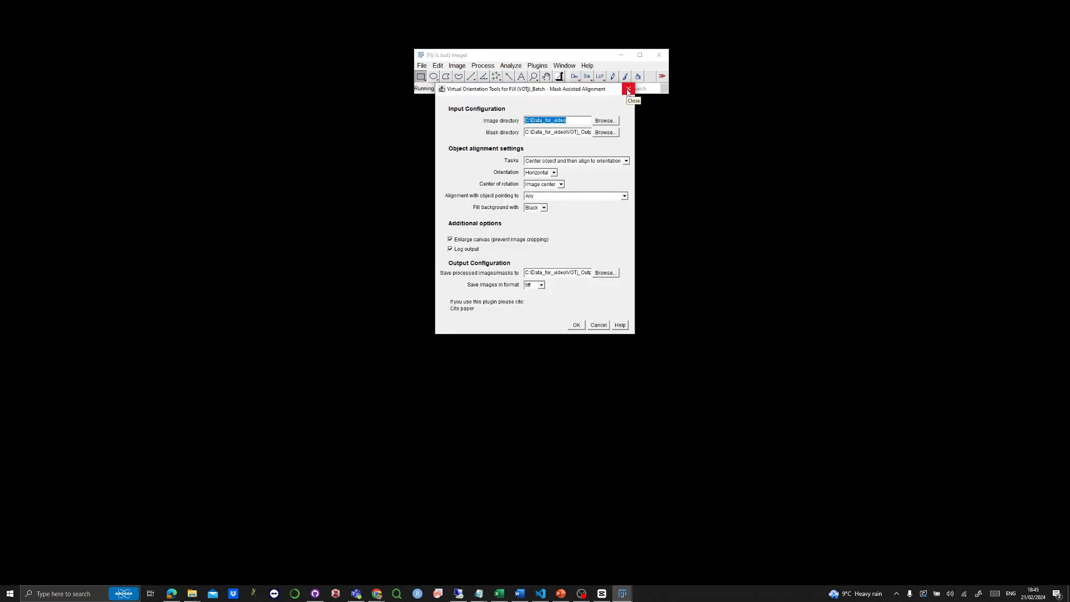
left_click(602, 120)
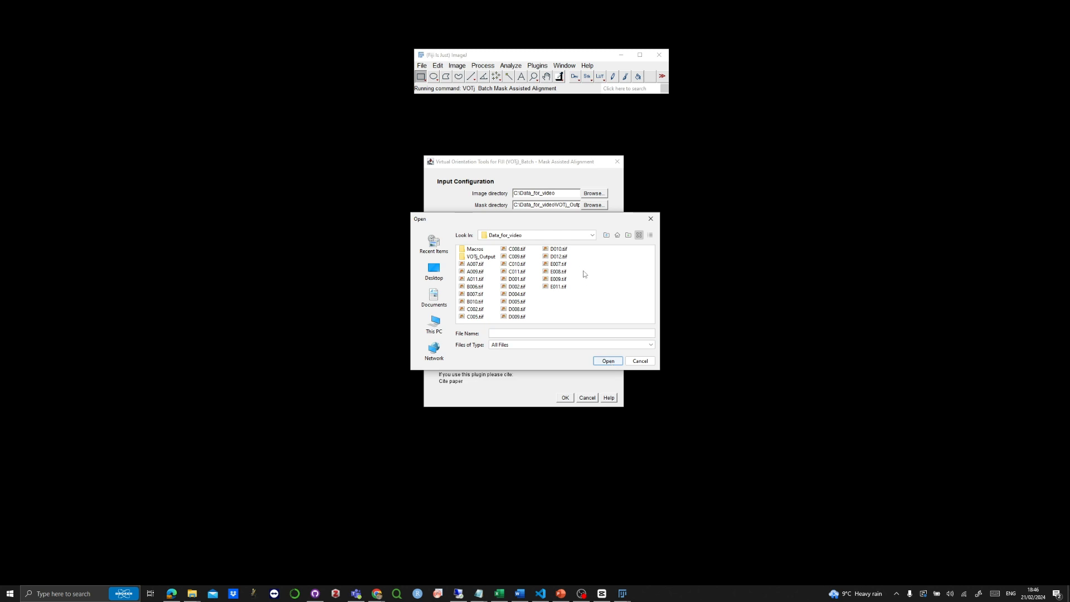
left_click(637, 360)
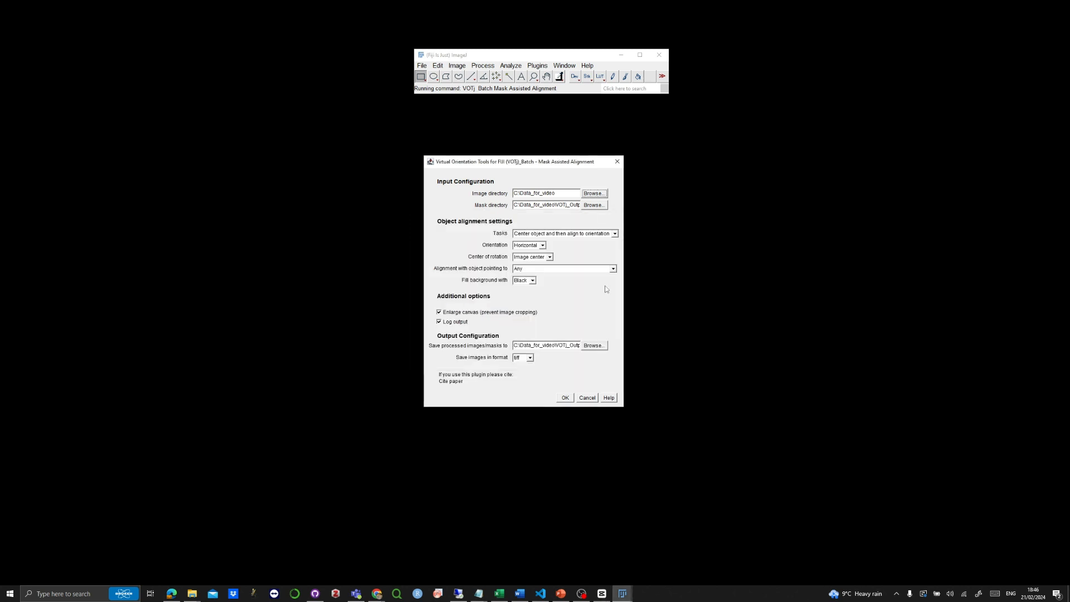
left_click(606, 234)
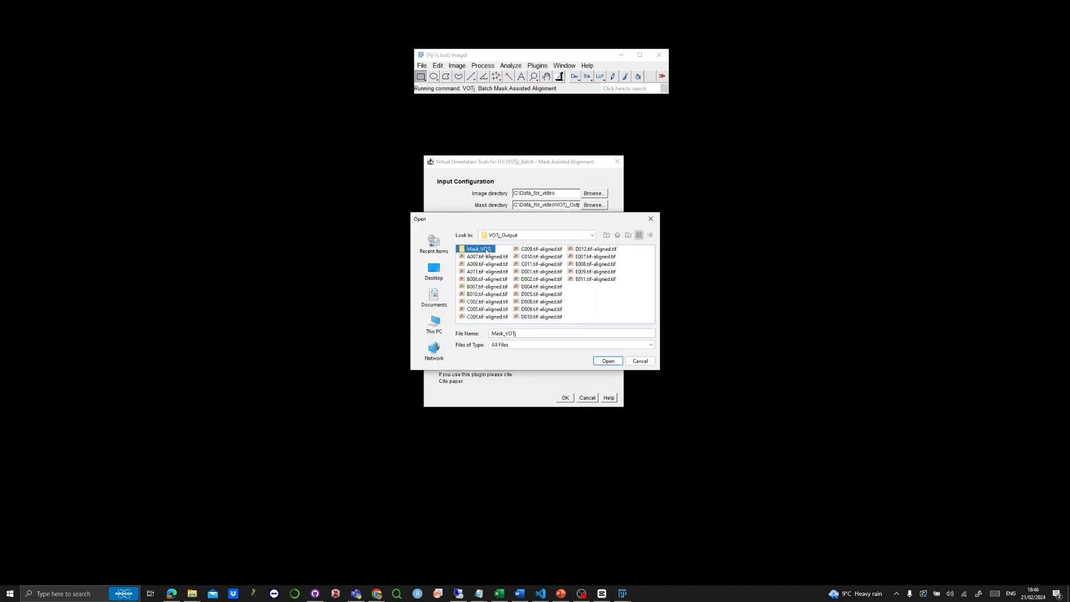
left_click(640, 361)
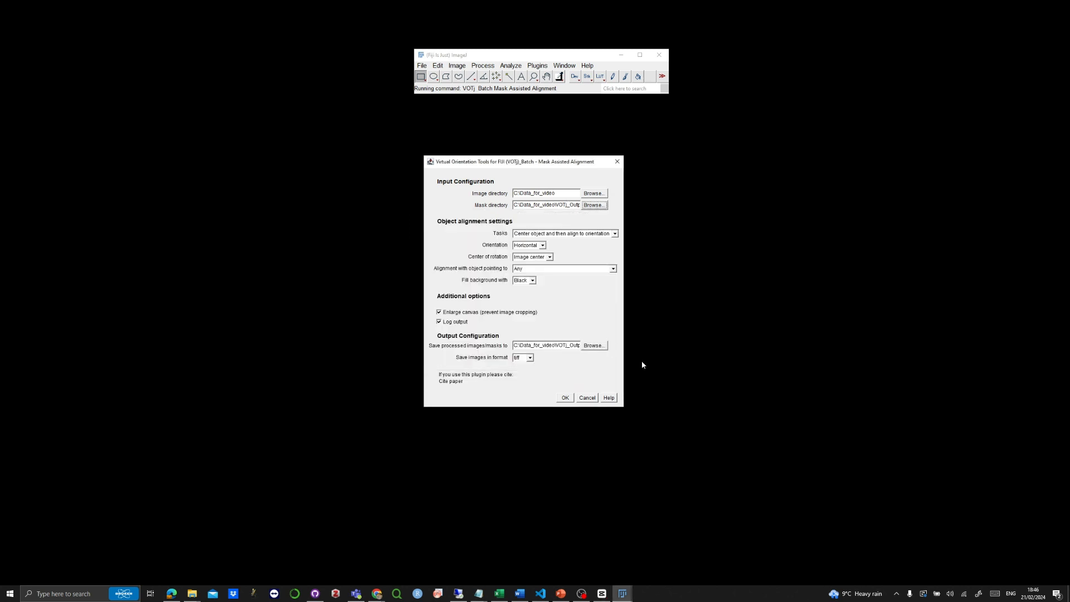
left_click(565, 398)
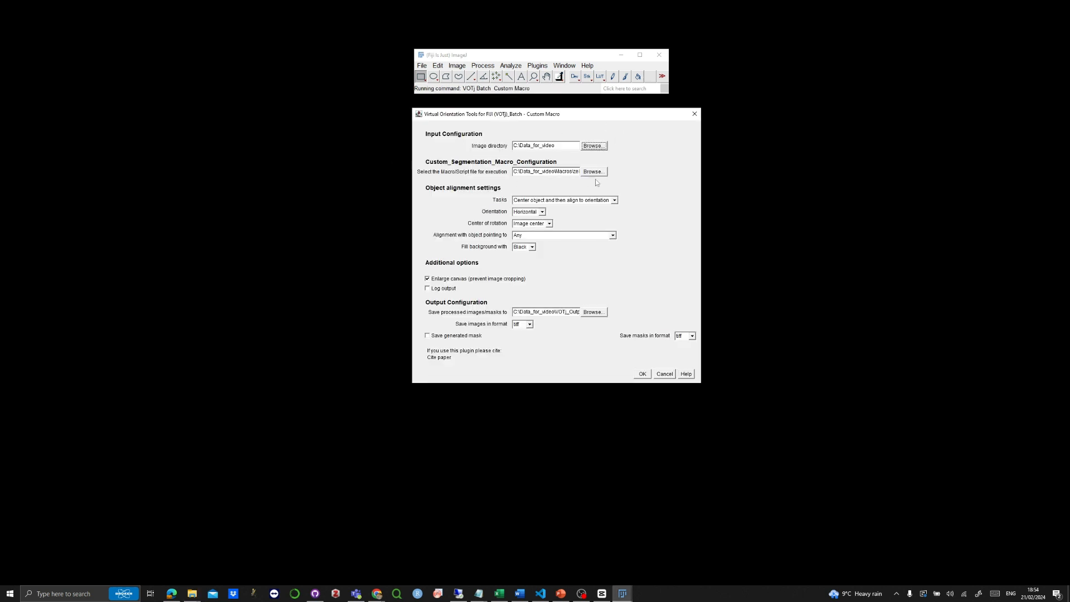
Choose zebrafish_segmentation.py from the Macros folder as the Batch Custom Macro segmentation script, keeping VOTj_Output as the save folder
left_click(593, 172)
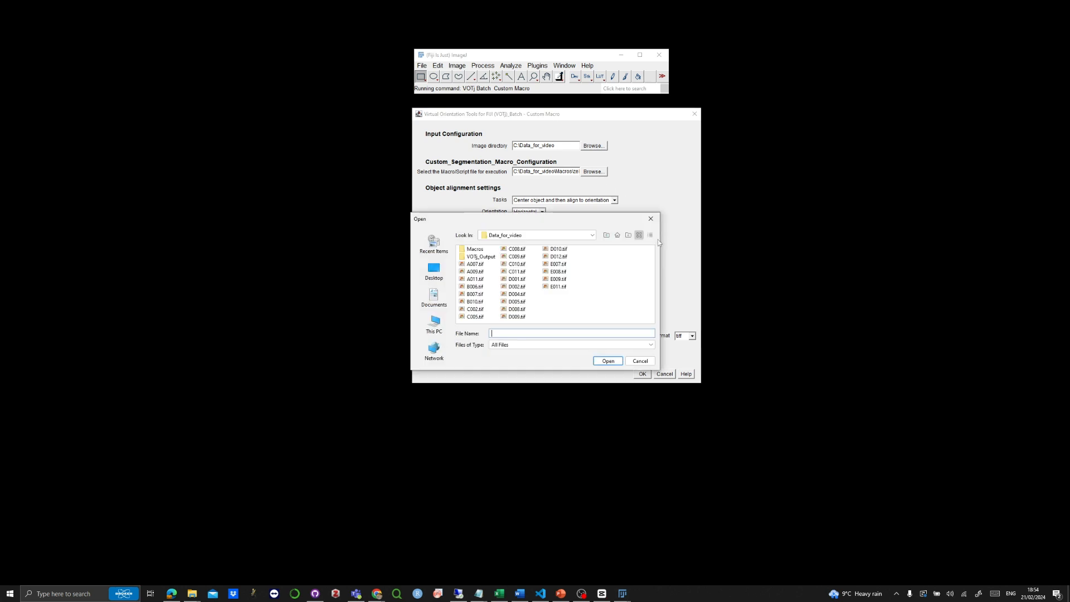
left_click(635, 364)
left_click(594, 172)
left_click(515, 250)
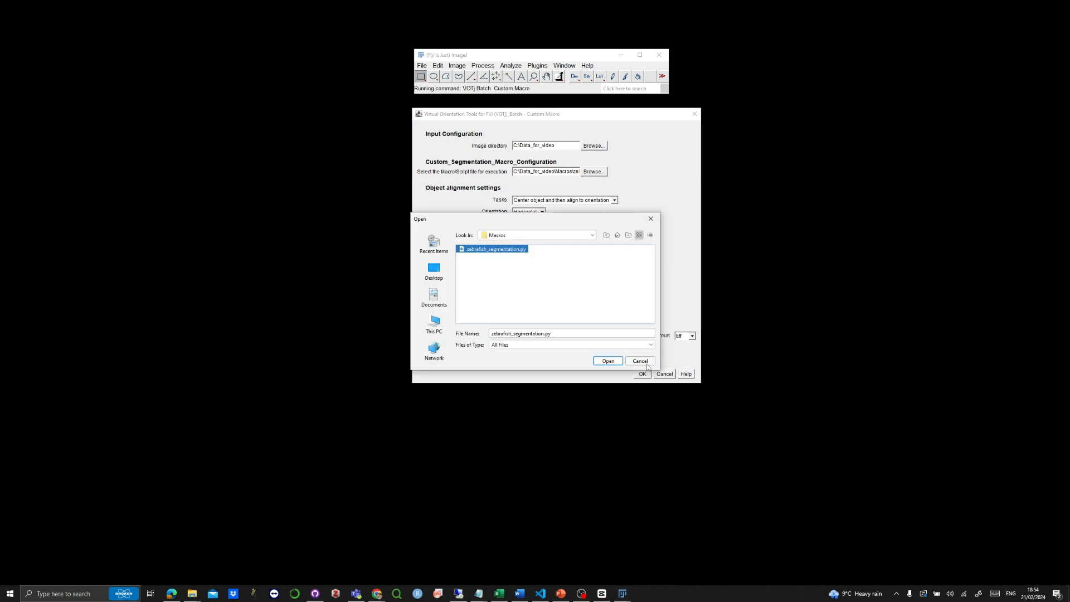
left_click(617, 362)
left_click(602, 315)
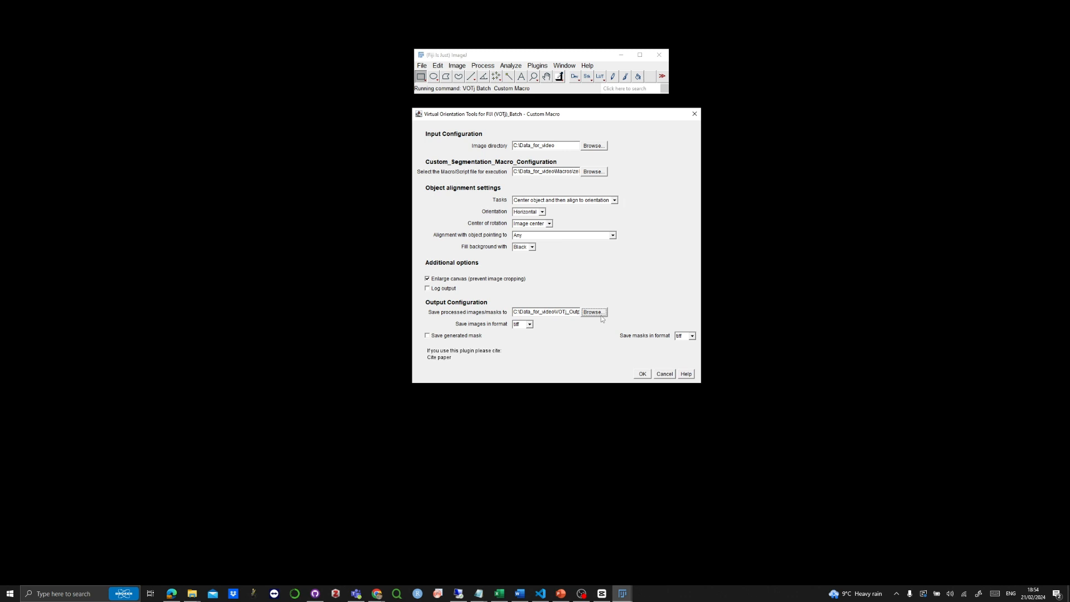
left_click(639, 363)
Enable mask saving and log output, set the background fill to Mean and object pointing to Left/Top, and run the custom macro batch
left_click(431, 340)
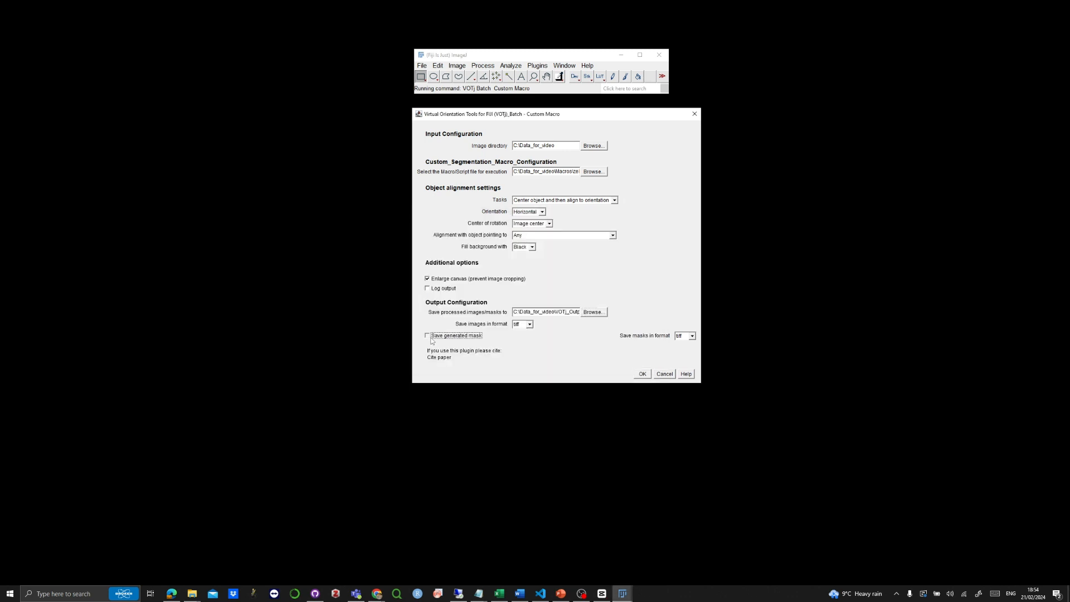
left_click(428, 289)
left_click(532, 247)
left_click(518, 268)
left_click(612, 235)
left_click(593, 247)
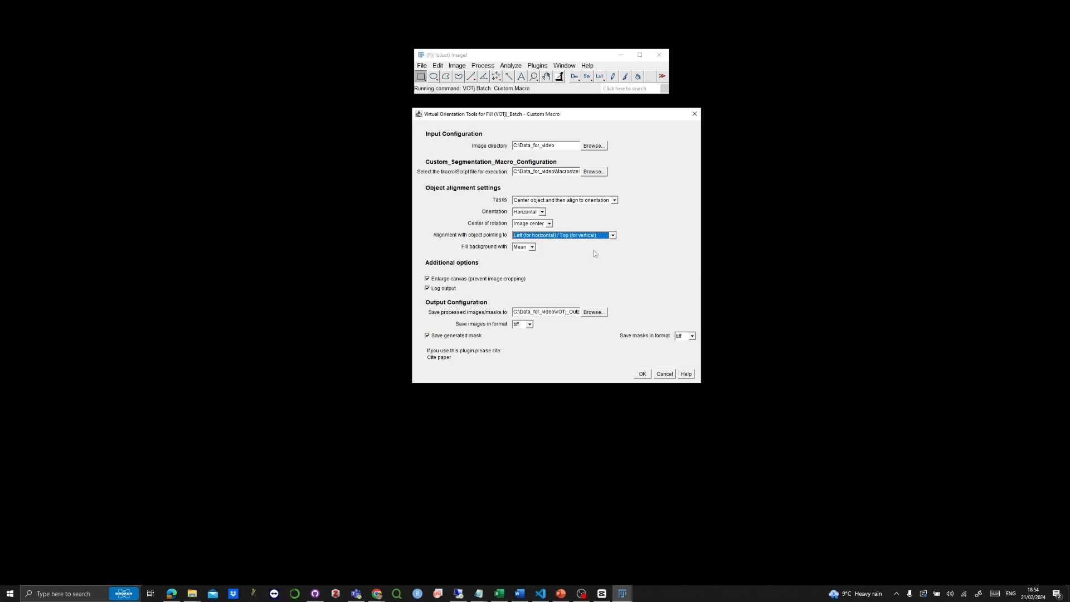
left_click(643, 375)
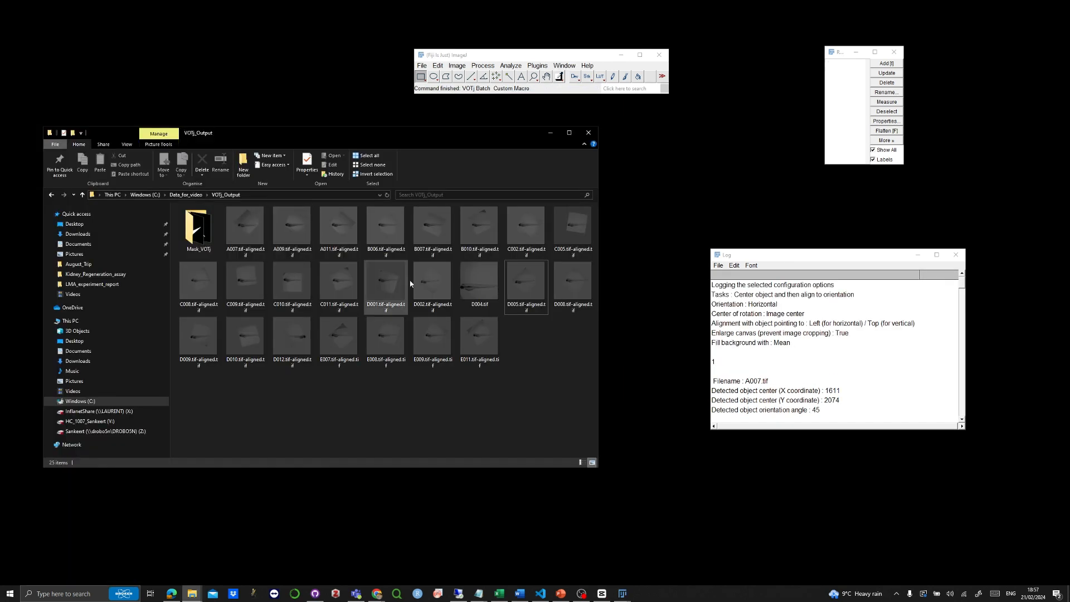
Inspect the D004.tif result in VOTj_Output and open the Mask_VOTj folder of generated masks
double_click(480, 286)
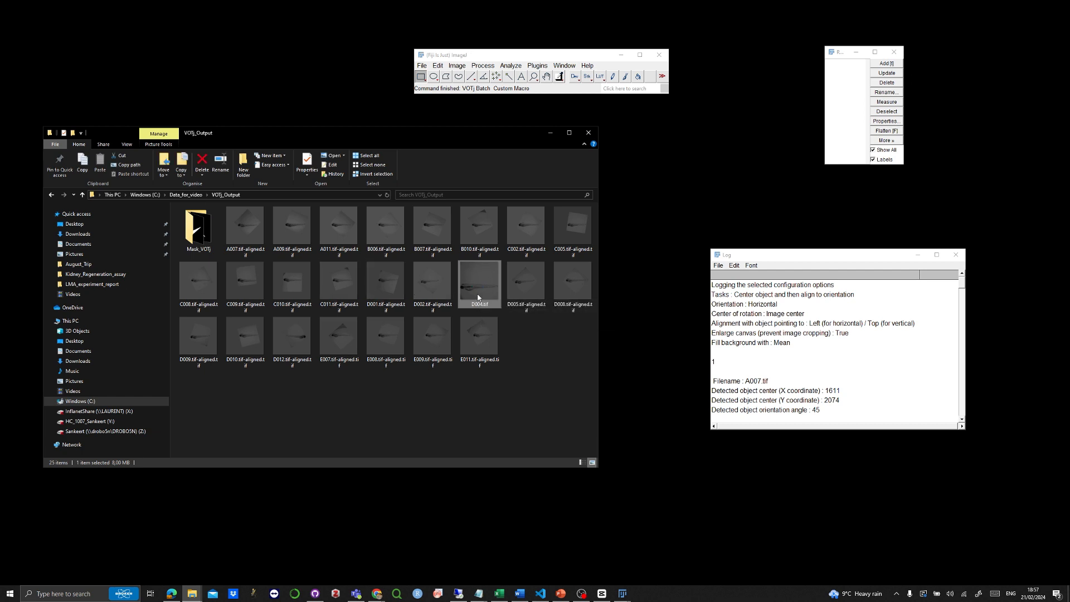
left_click(210, 235)
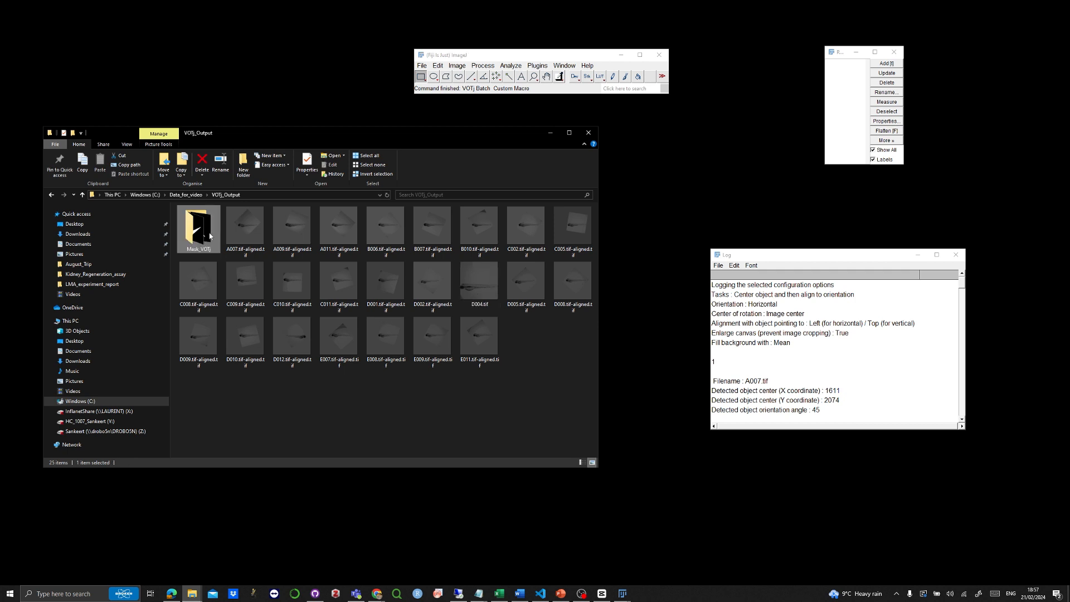
double_click(210, 236)
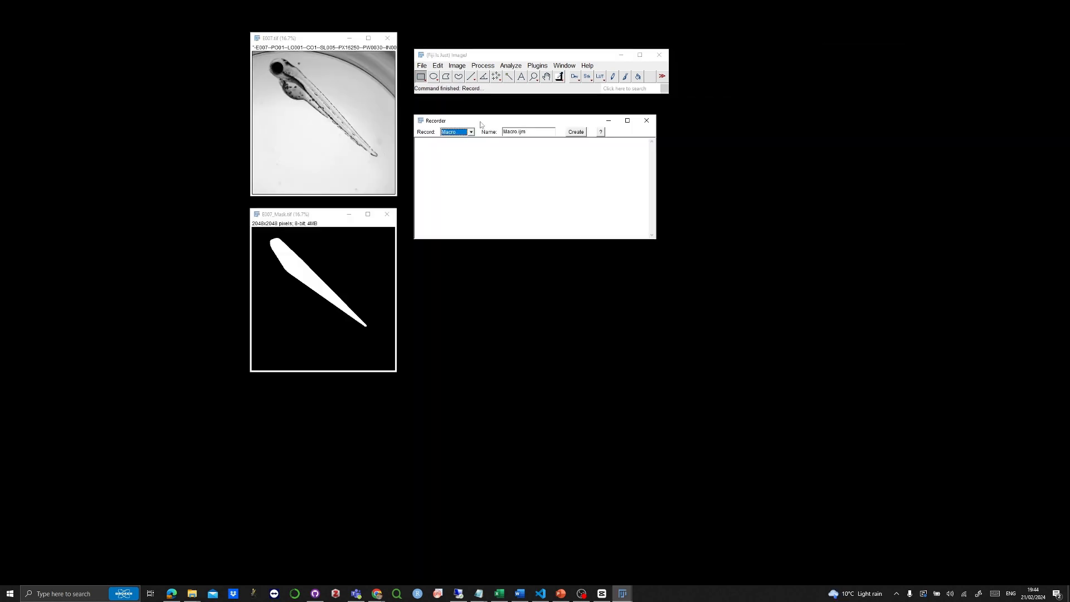
Run VOTj Mask Assisted Alignment on E007.tif with E007_Mask.tif as the mask while the macro recorder is open
left_click(535, 65)
mouse_move(579, 573)
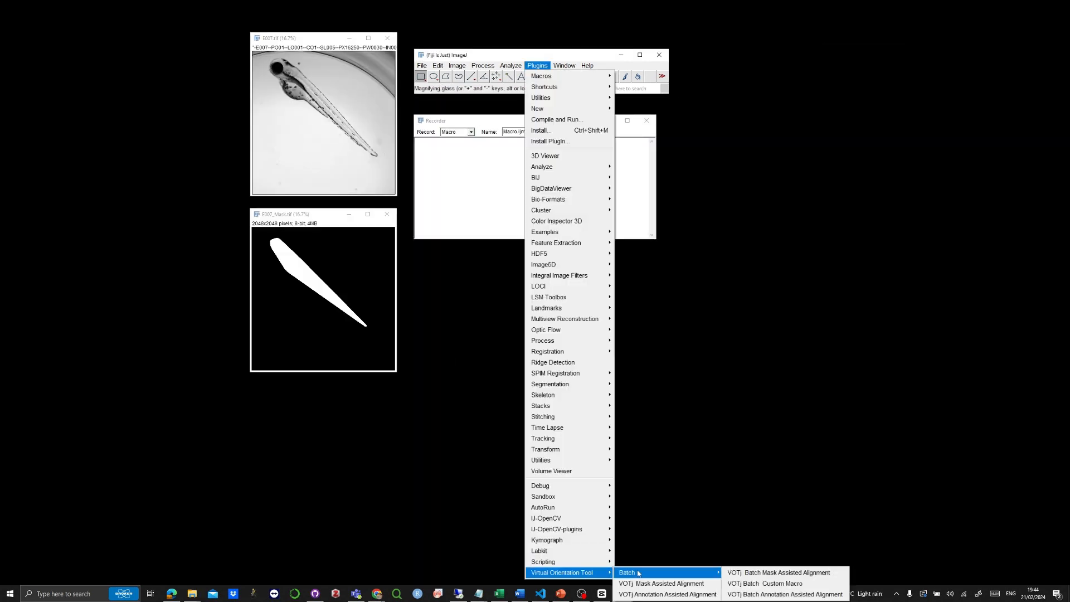
left_click(649, 584)
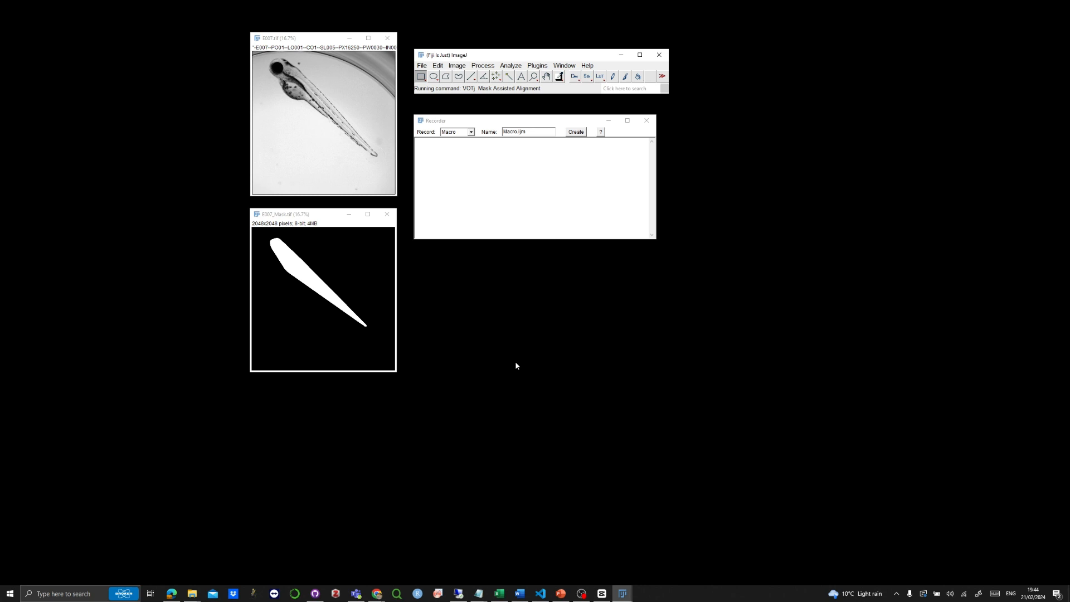
left_click(560, 145)
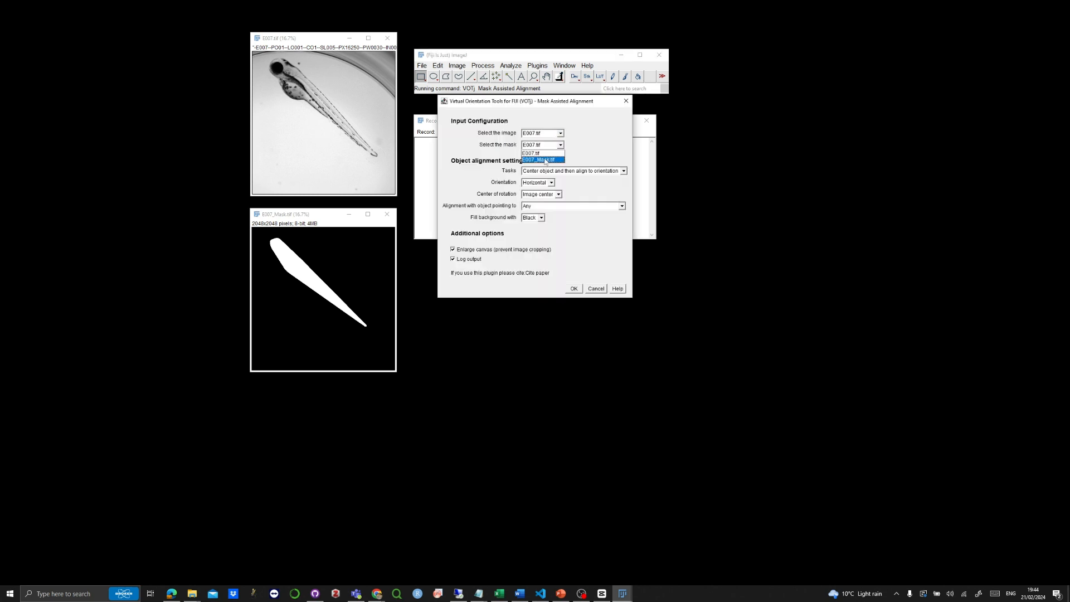
left_click(545, 160)
left_click(575, 291)
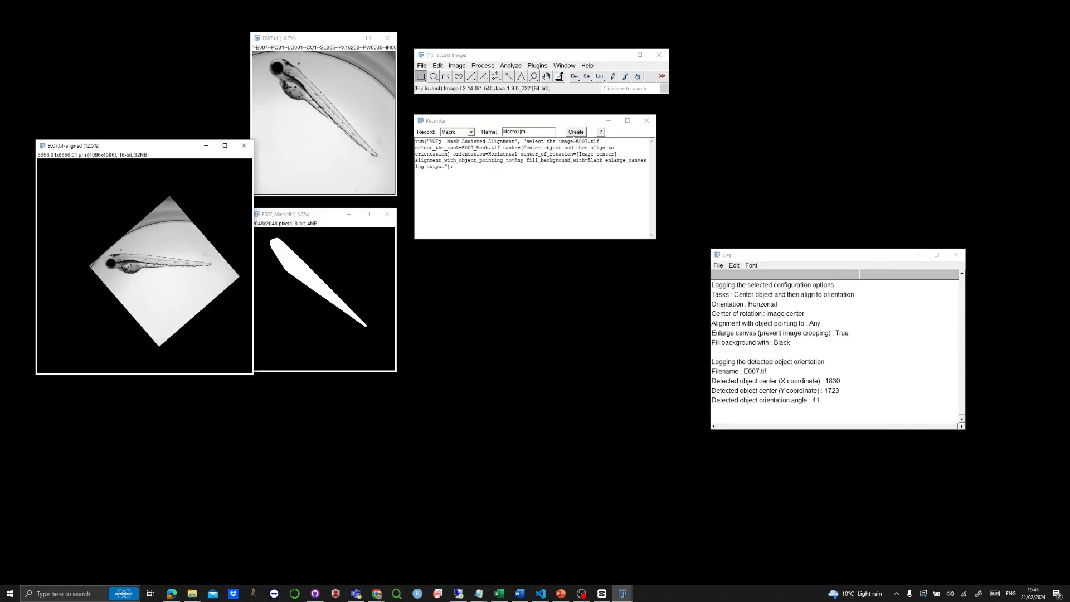
Create a macro script from the recorded VOTj command and review its parameters in the script editor
left_click(576, 134)
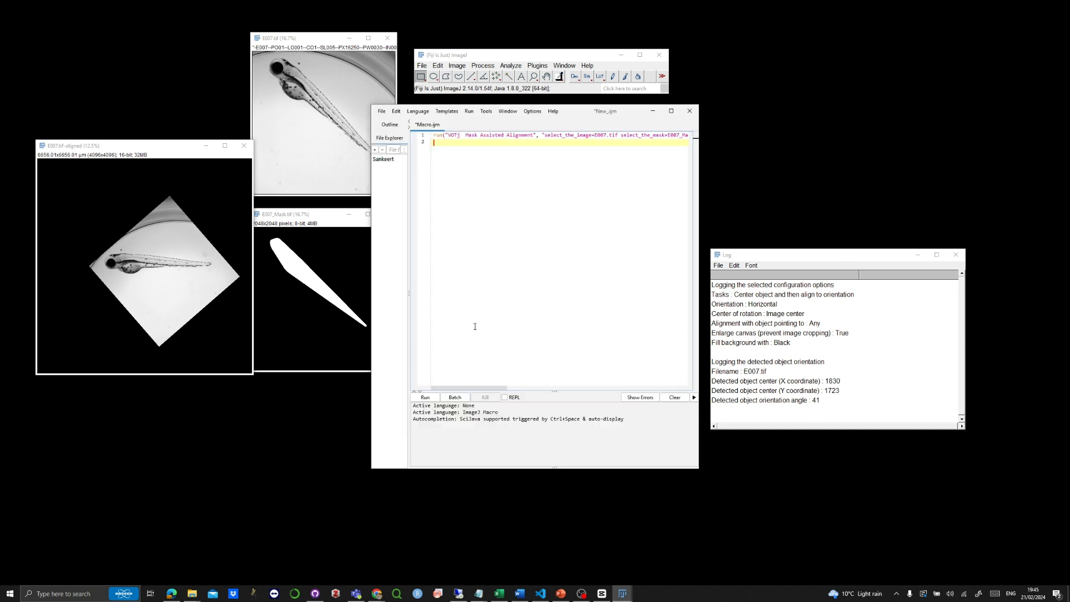
left_click_drag(486, 388, 513, 389)
left_click_drag(504, 136, 528, 136)
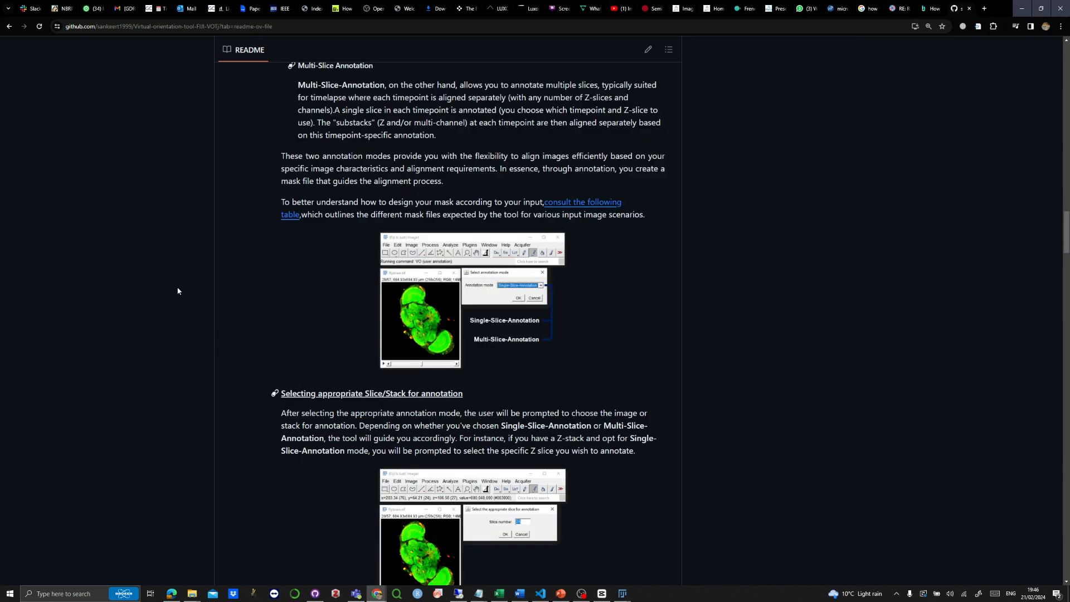
Switch to the browser and read the VOTj GitHub README sections on annotation, panel configuration and batch modes
scroll(179, 291, "down", 9)
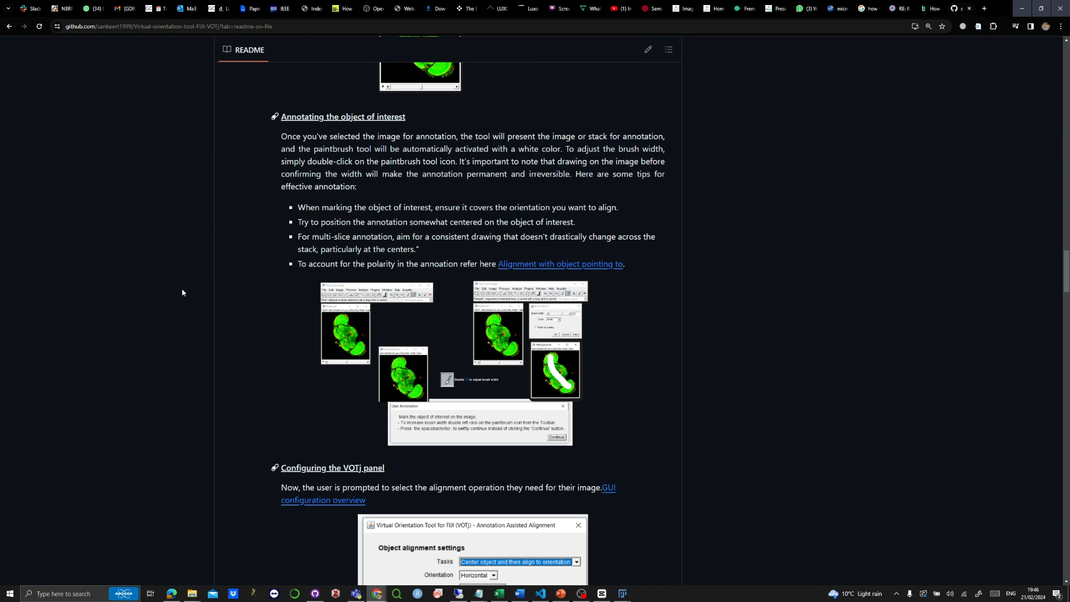
scroll(182, 291, "down", 15)
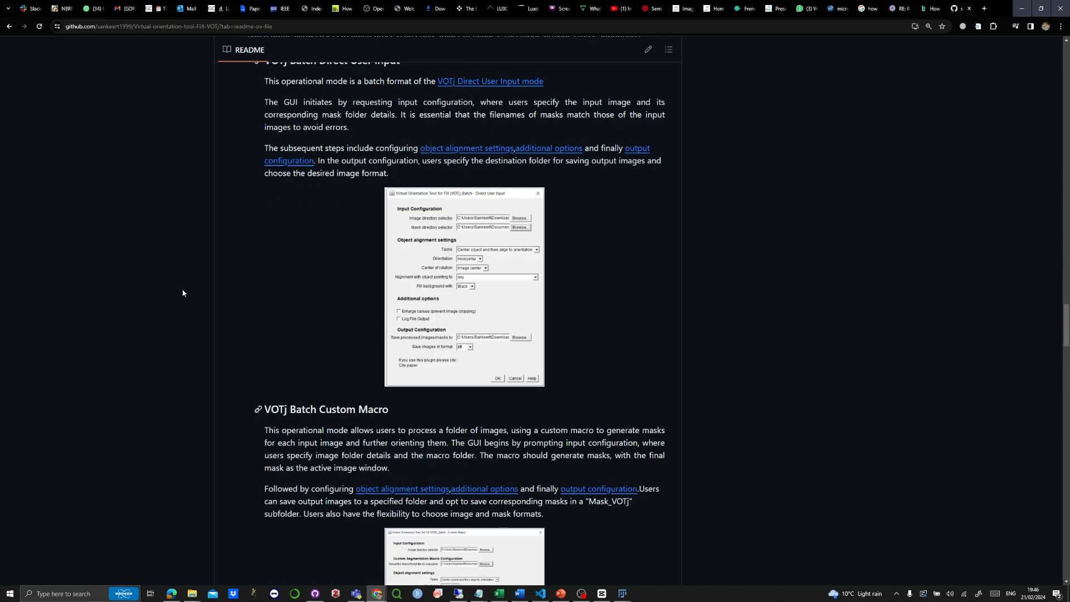